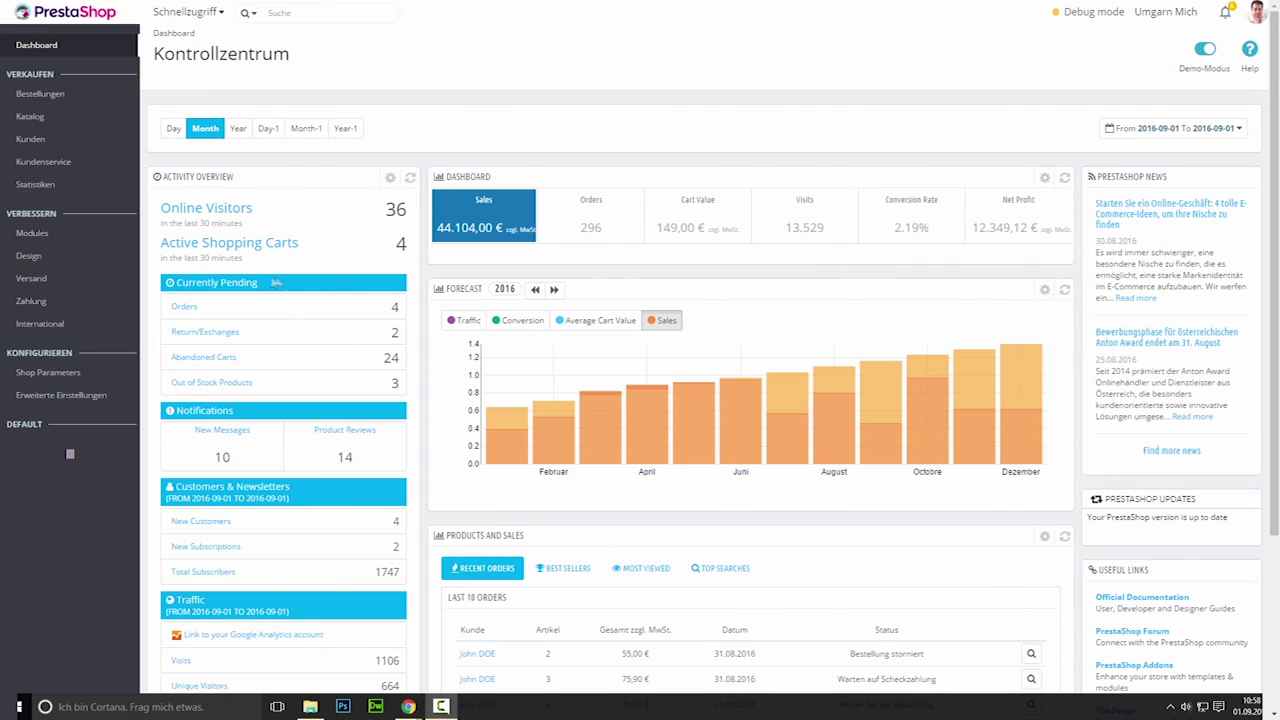
- Open the shipping preferences (Versand > Voreinstellungen) and set the handling surcharge (Zuschlag) to 0 €
mouse_move(118, 280)
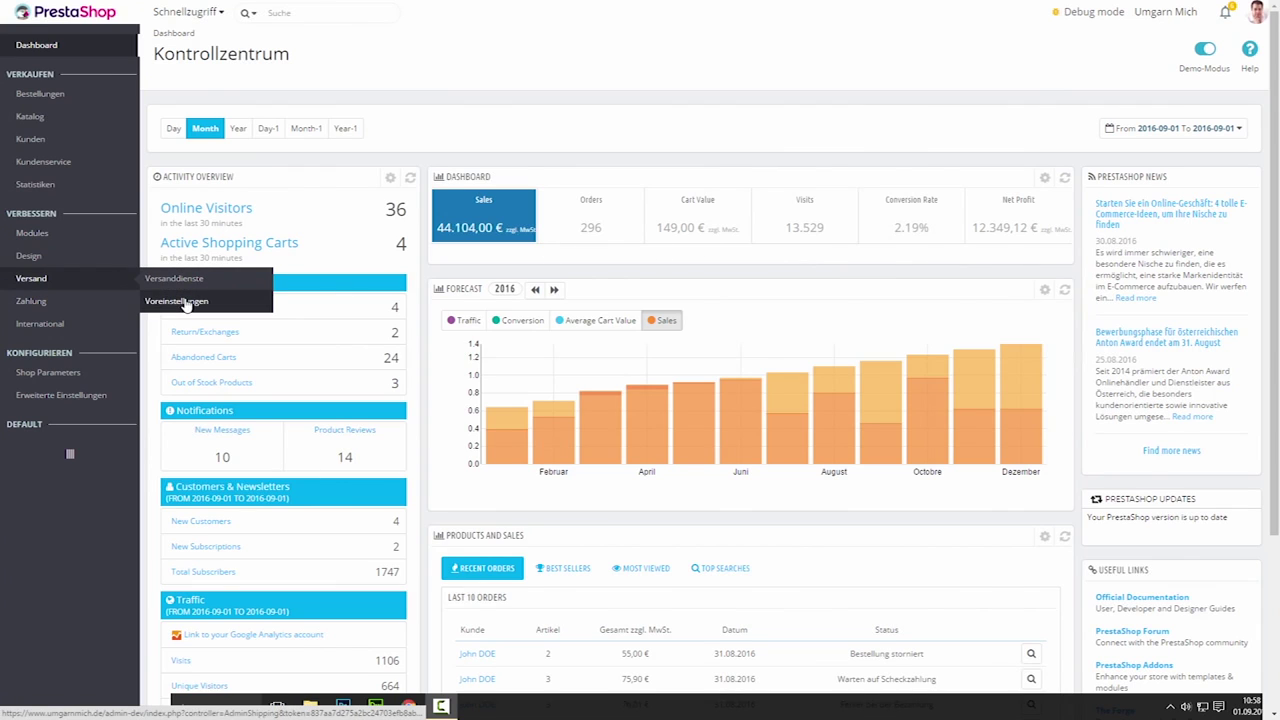
click(180, 301)
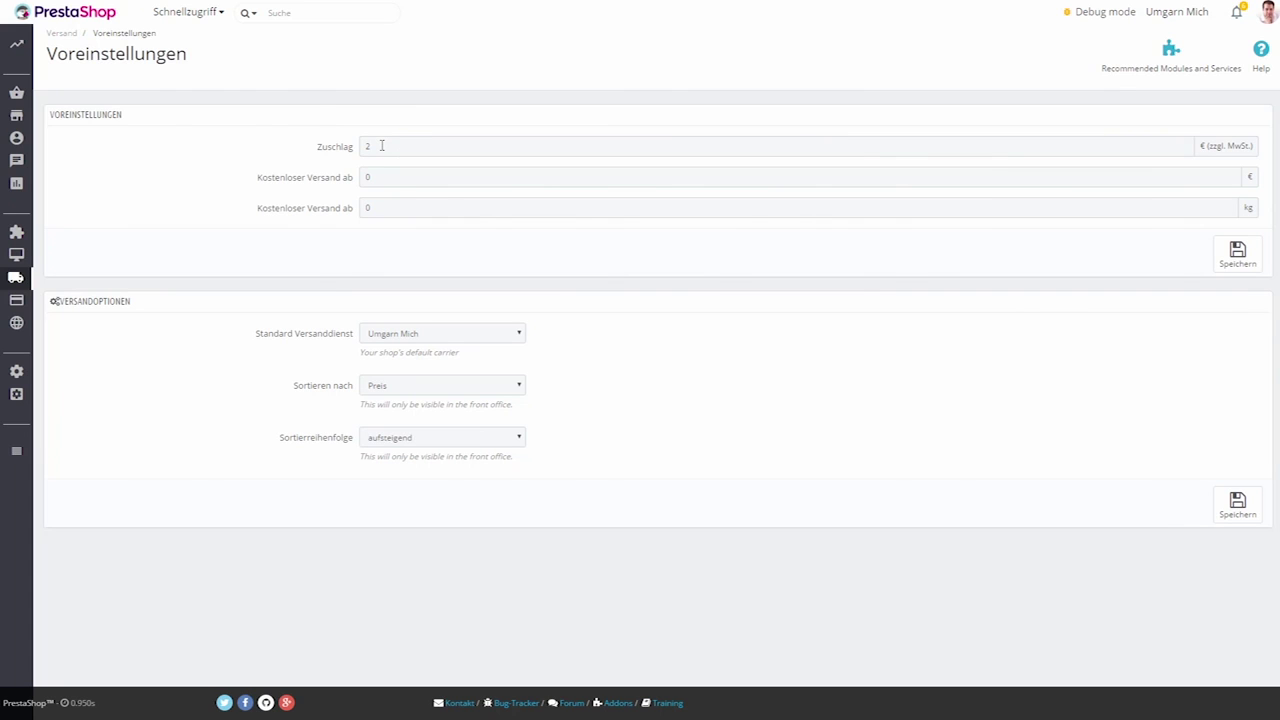
double_click(381, 146)
drag(1209, 146, 1251, 144)
click(1215, 115)
double_click(387, 146)
text(0)
click(395, 115)
- Set the order amount for free shipping (Kostenloser Versand ab) to 49 €
double_click(372, 177)
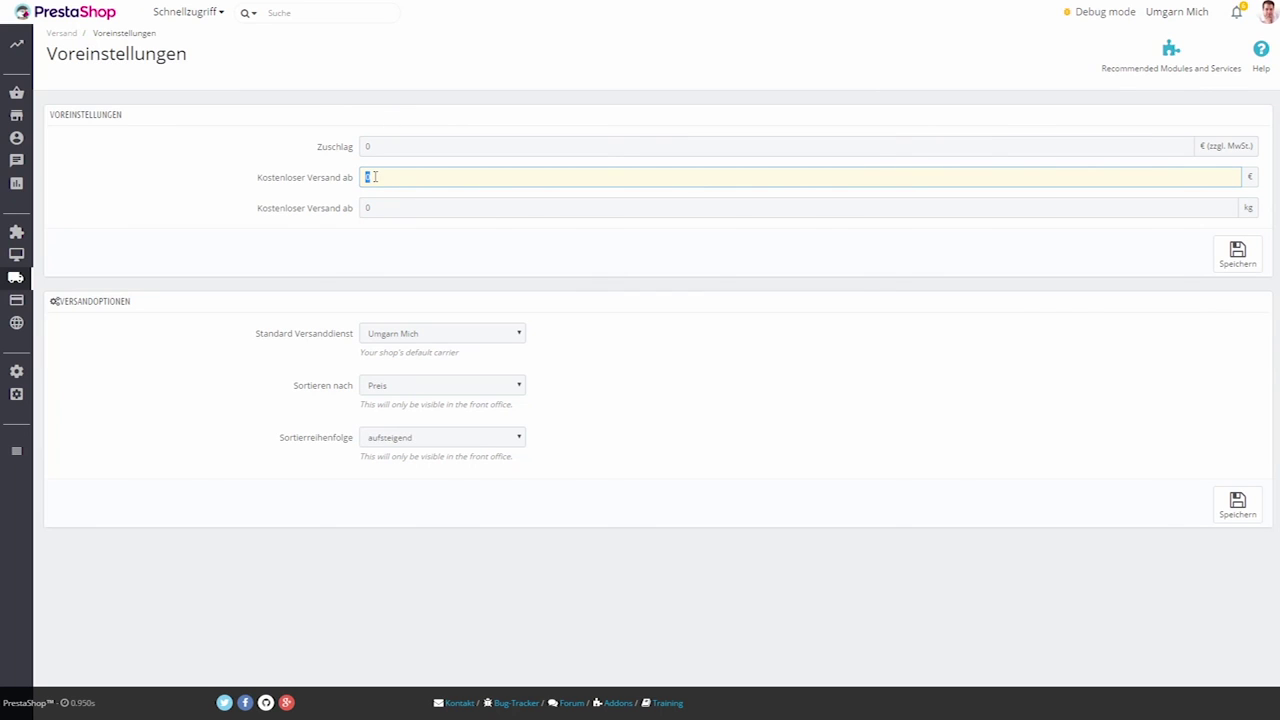
text(49)
click(1250, 176)
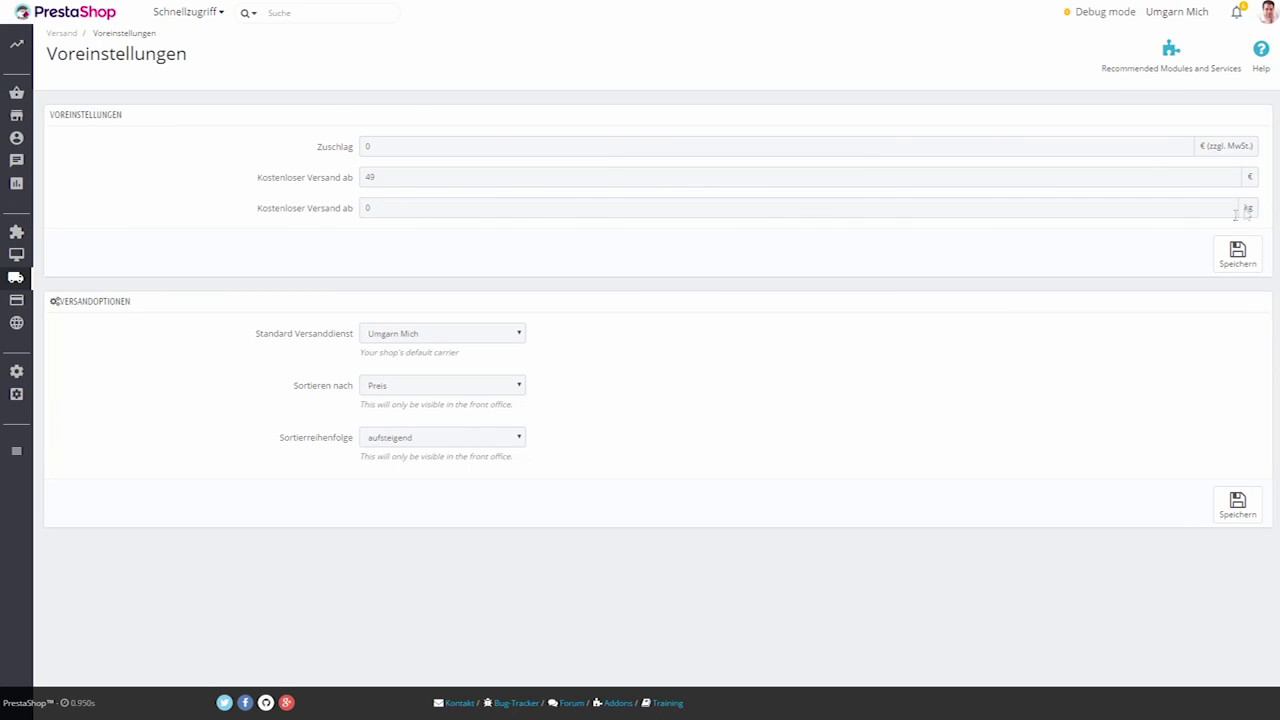
drag(1244, 208, 1257, 208)
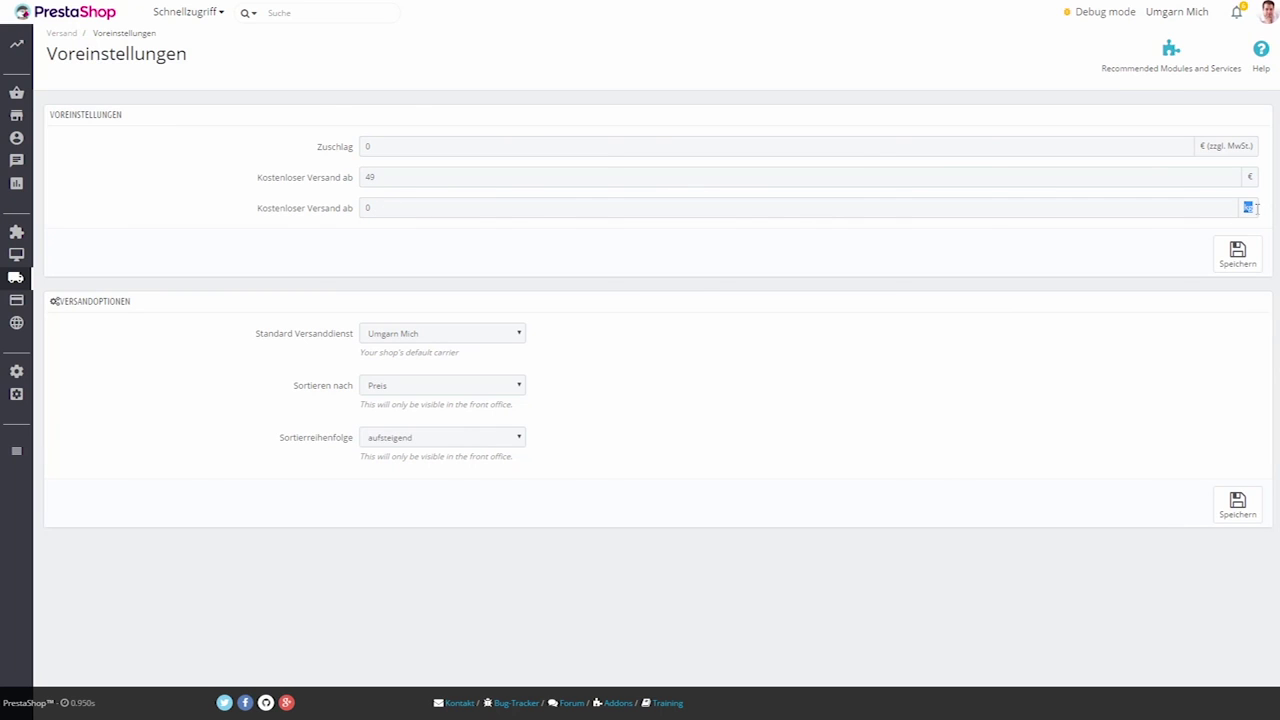
click(1005, 228)
- Review the available choices for the default carrier (Standard Versanddienst) without changing the selection
click(476, 337)
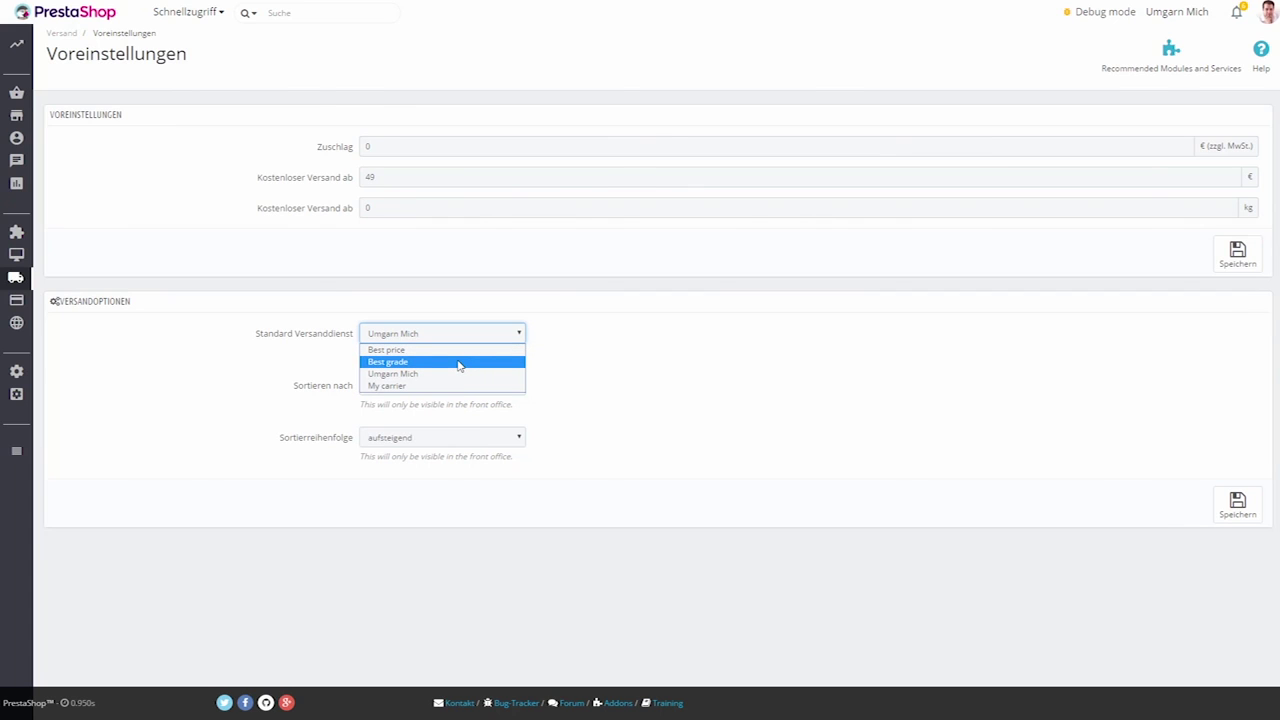
click(569, 366)
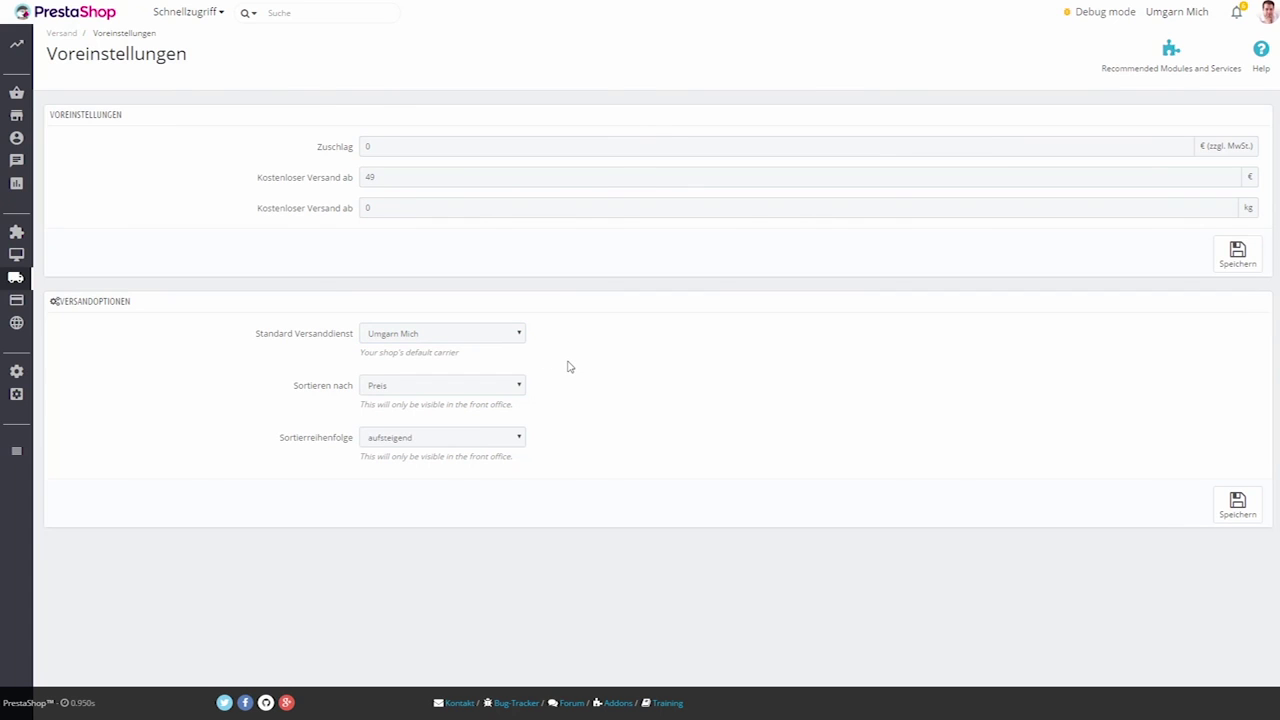
click(503, 333)
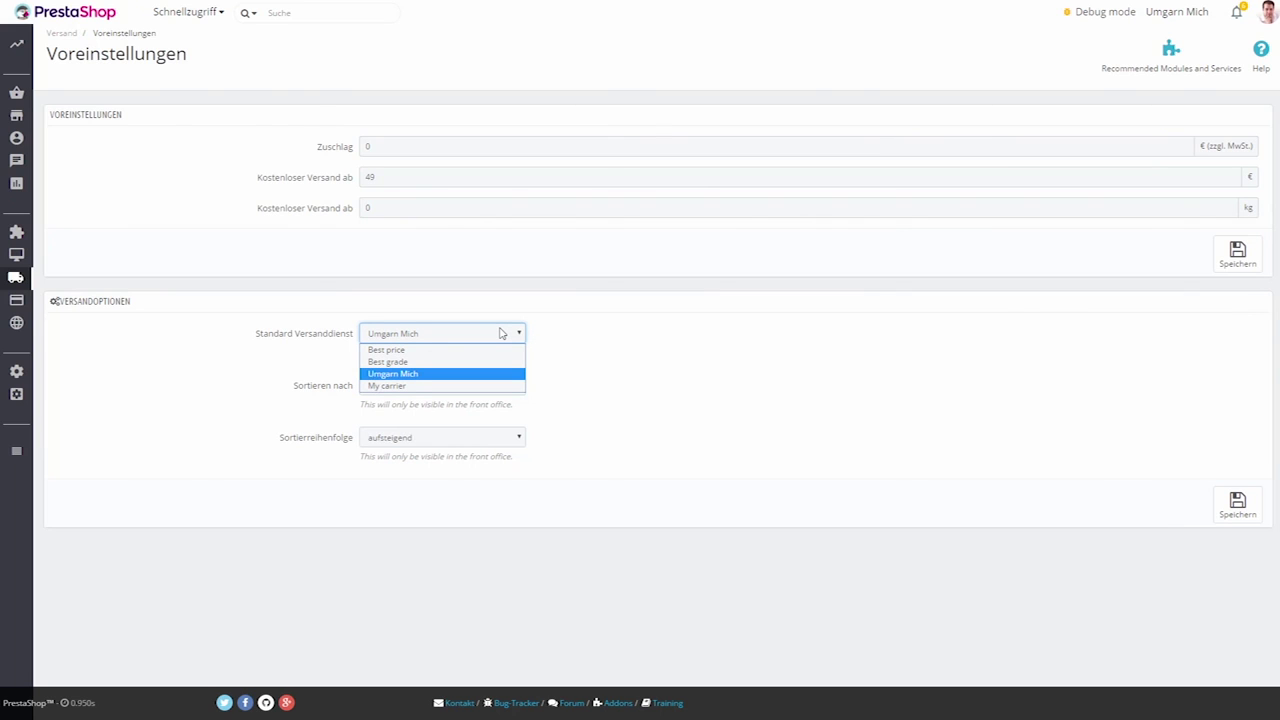
click(503, 333)
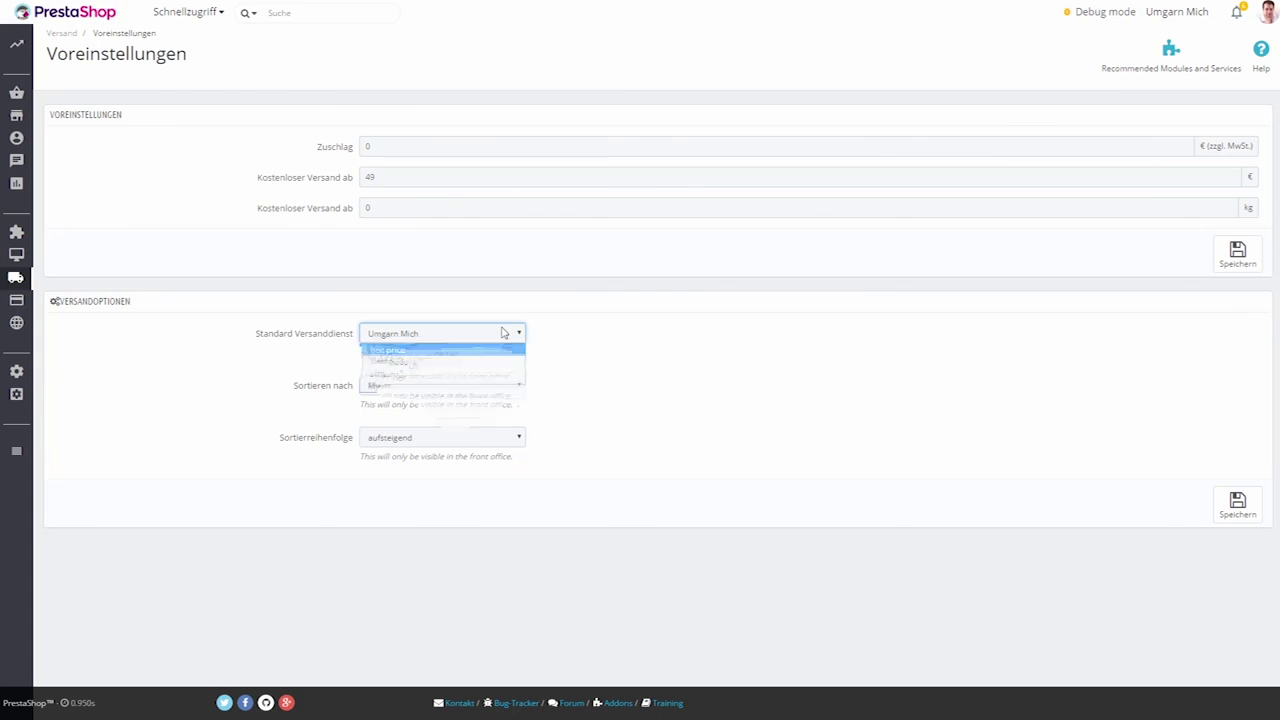
click(489, 359)
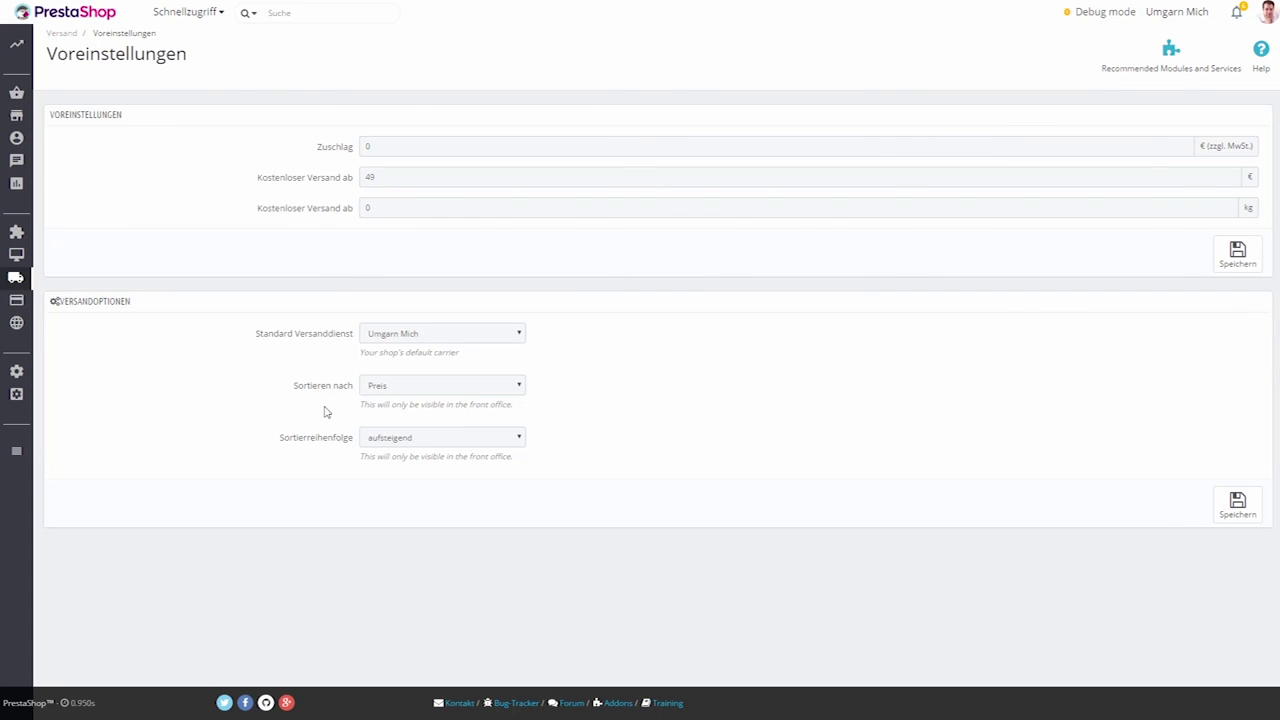
- Keep the carriers sorted by Preis in aufsteigend order and save the shipping preferences
click(436, 388)
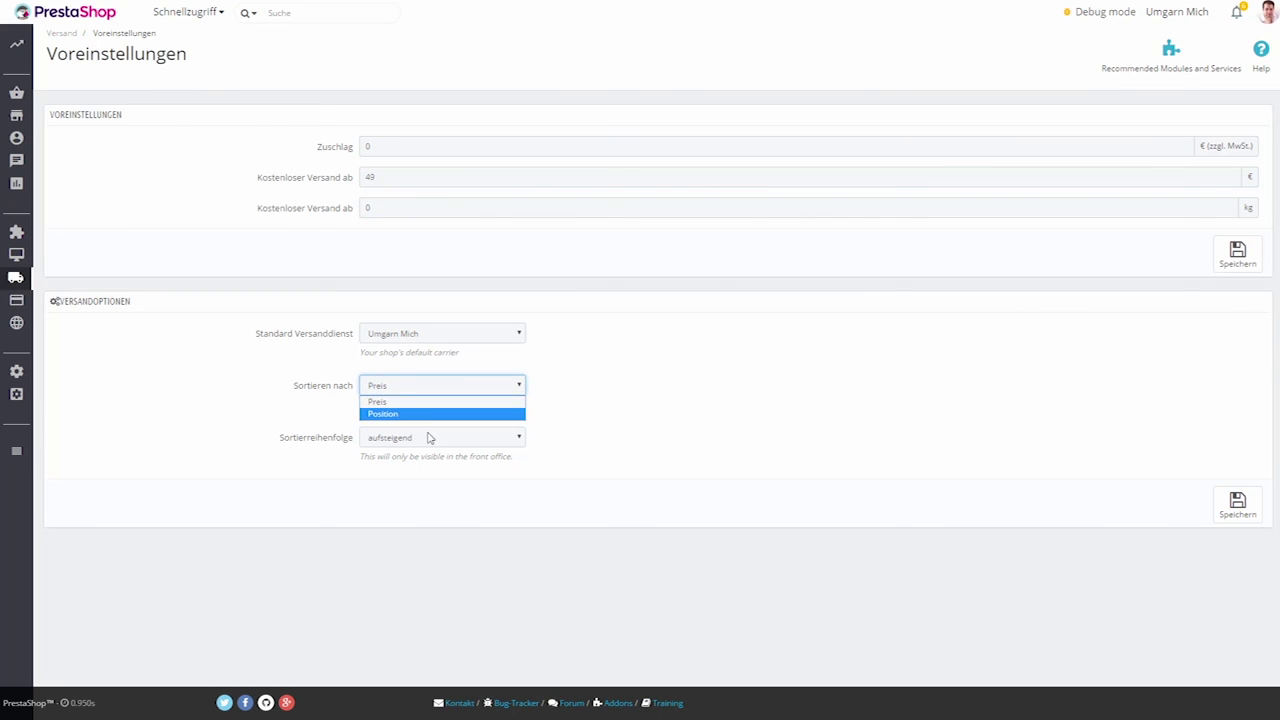
click(420, 402)
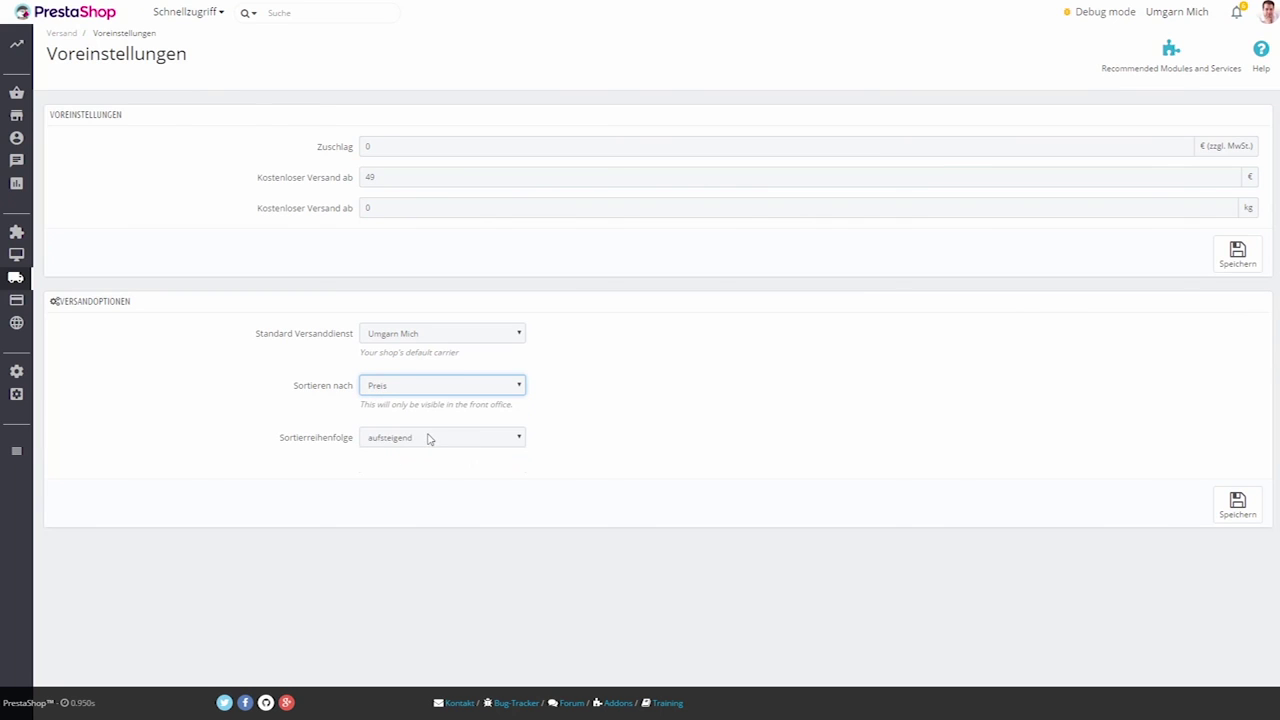
click(428, 439)
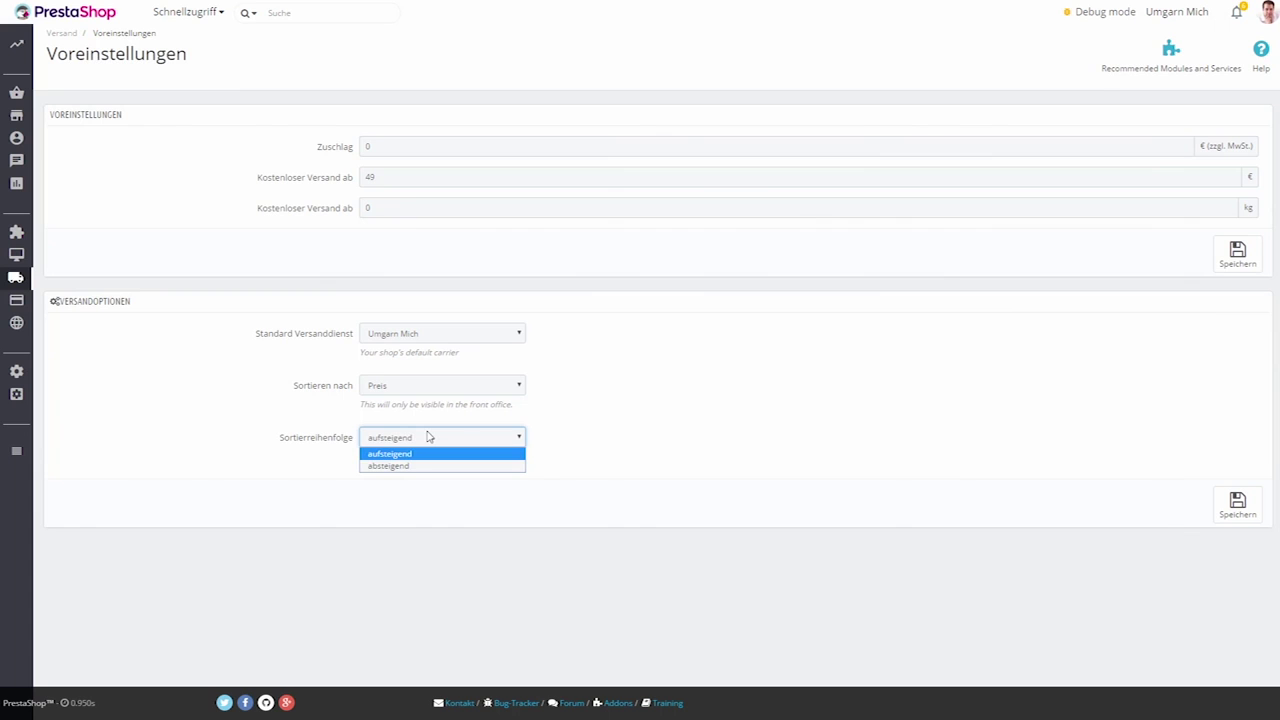
click(428, 437)
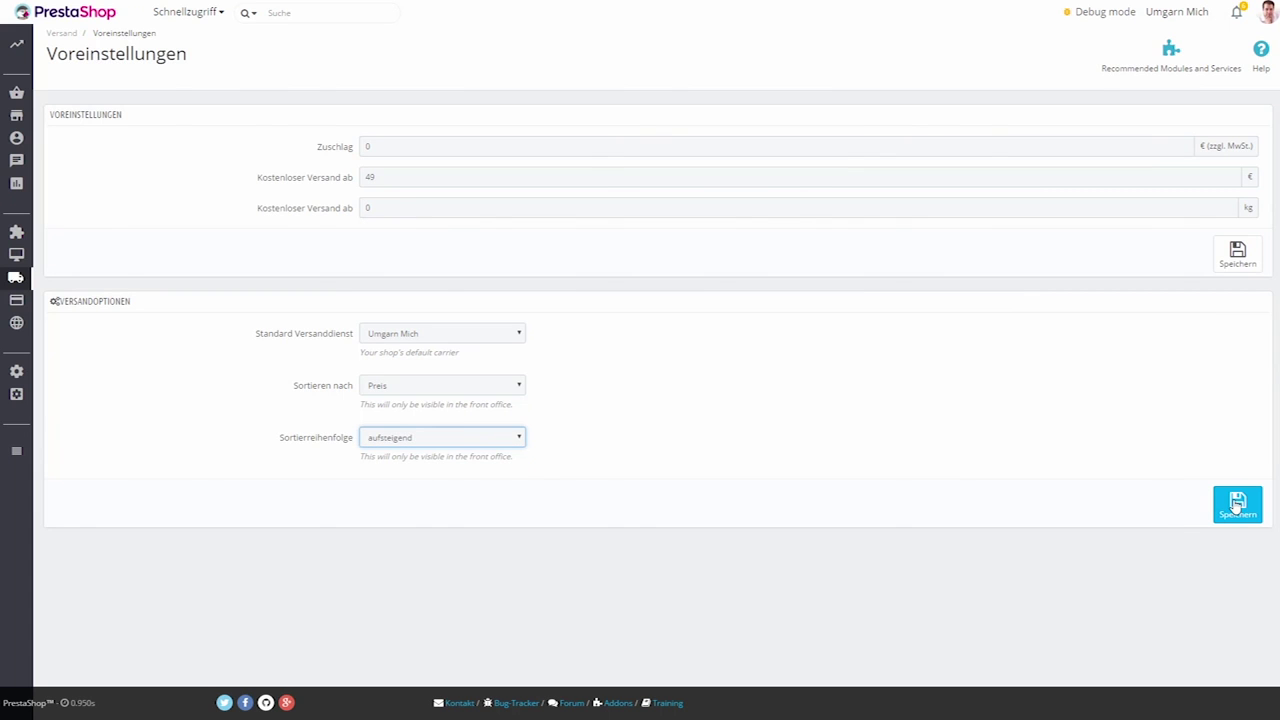
click(1237, 507)
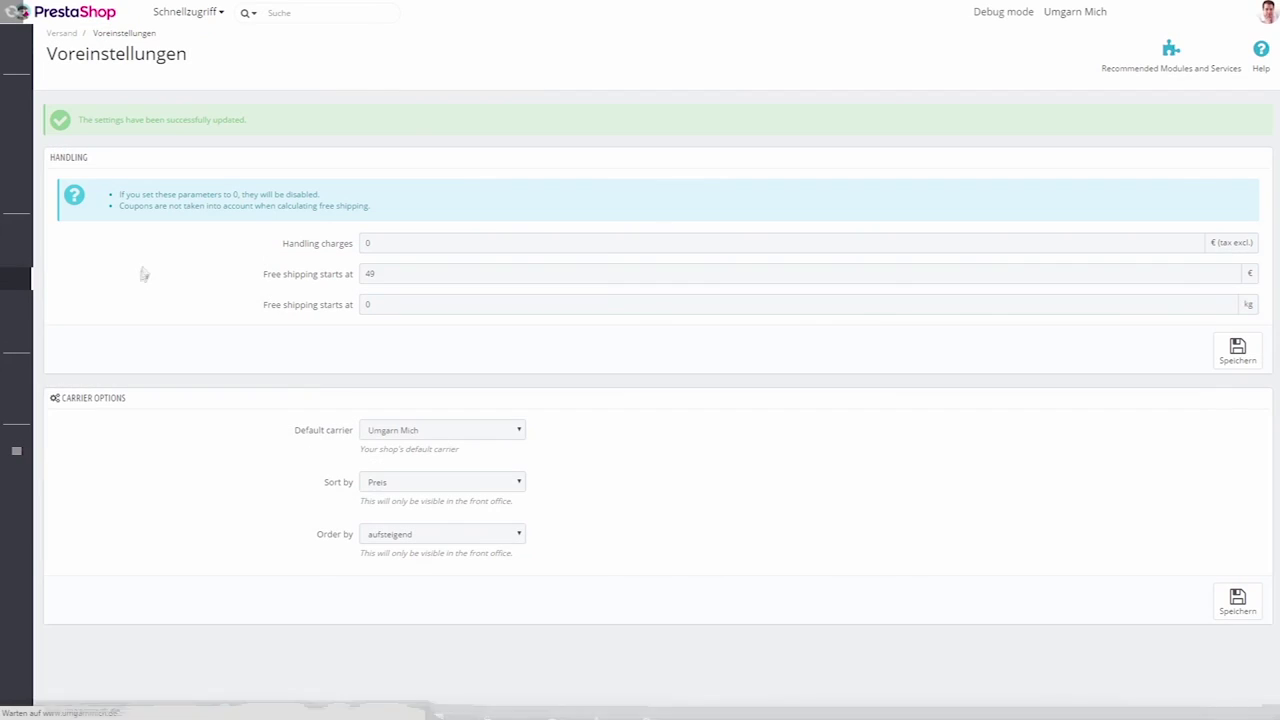
- Open the list of carriers (Versanddienste) in the shipping section
mouse_move(18, 280)
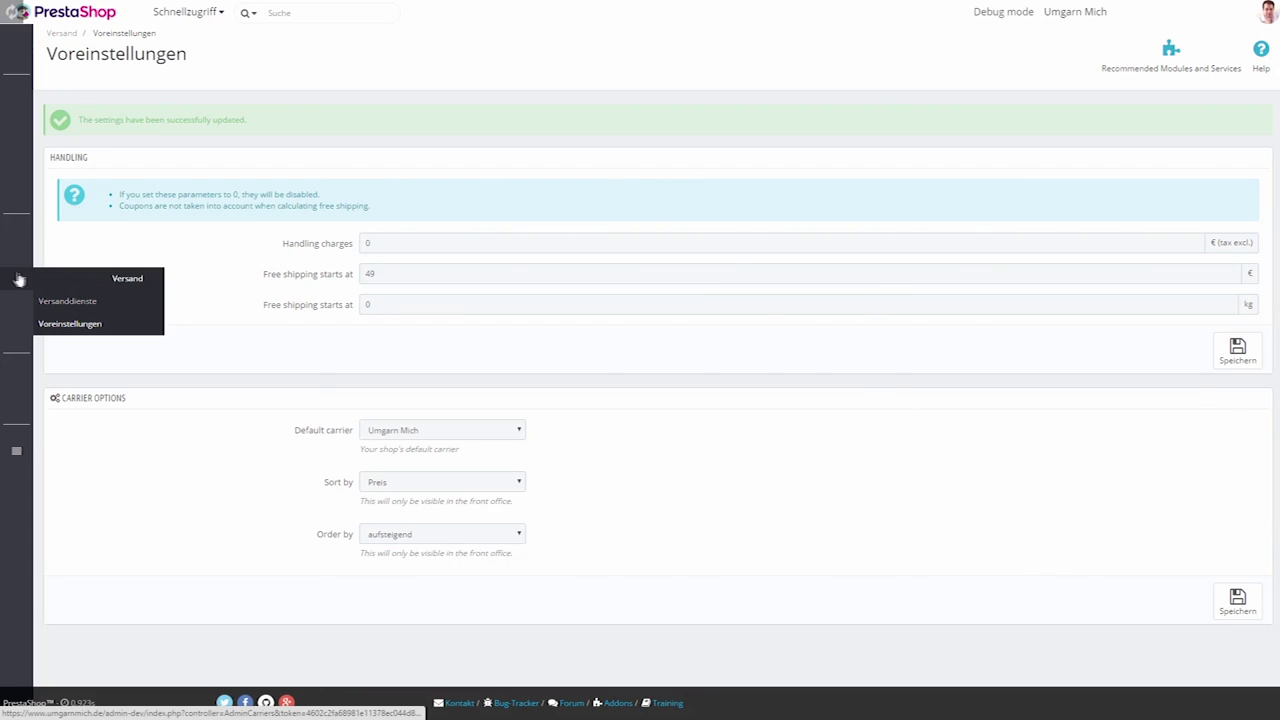
click(93, 303)
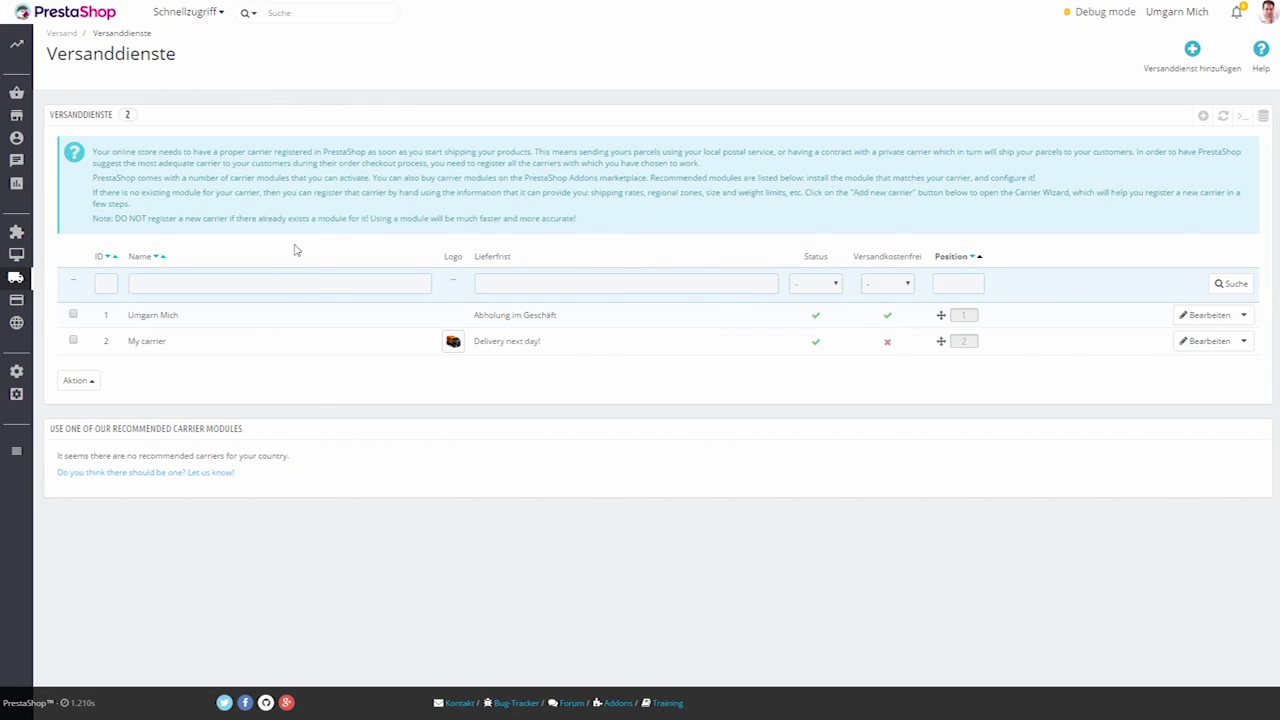
click(73, 314)
- Switch free shipping for the Umgarn Mich carrier off and on again, and move it below My carrier and back
click(887, 316)
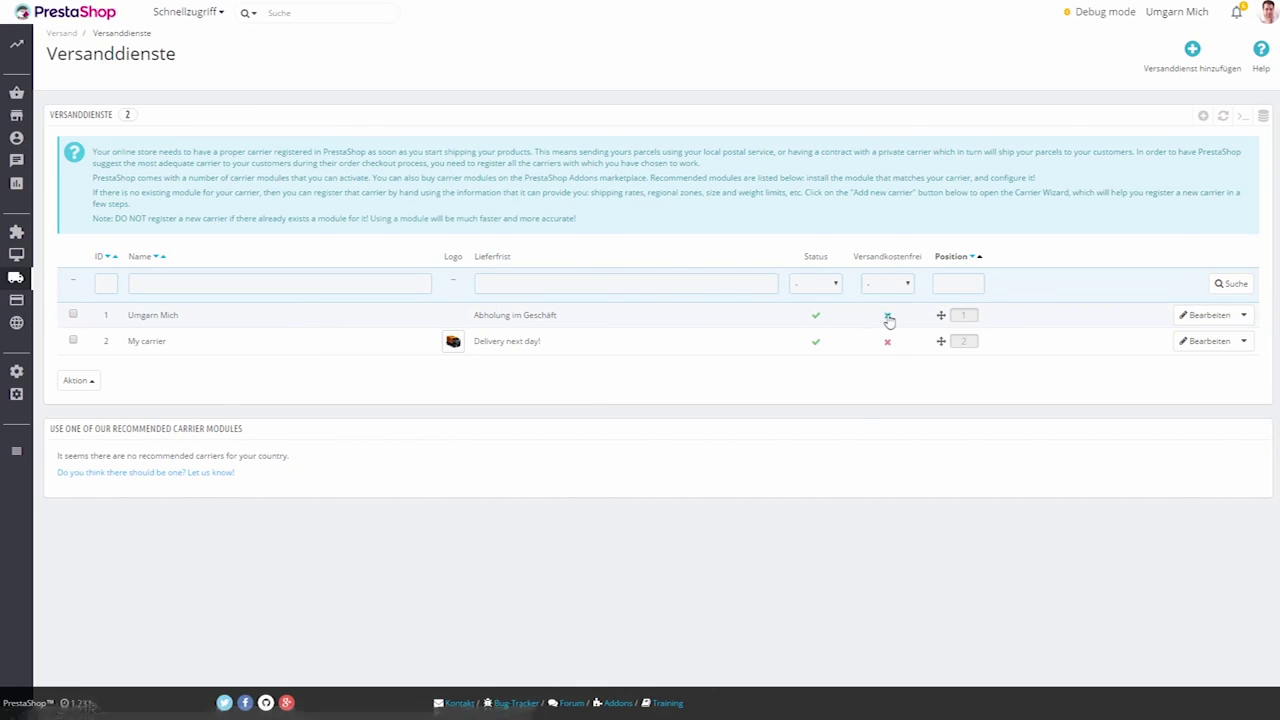
click(887, 316)
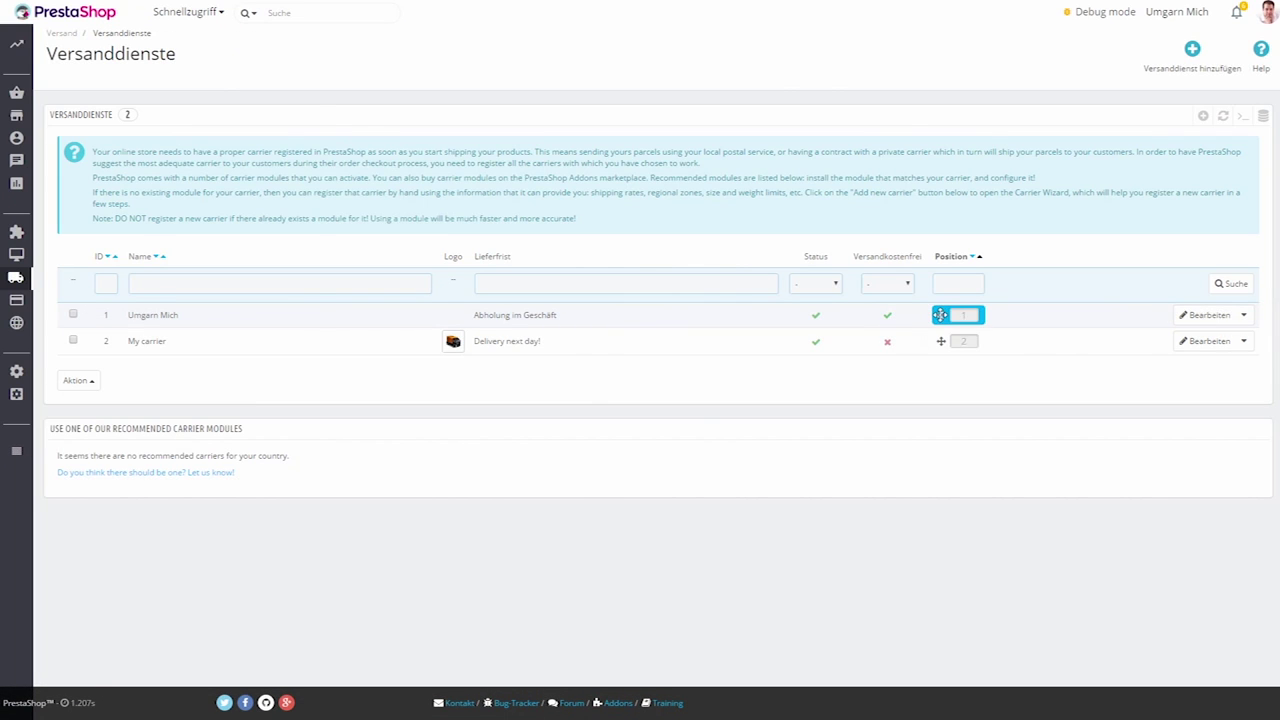
drag(941, 315, 940, 343)
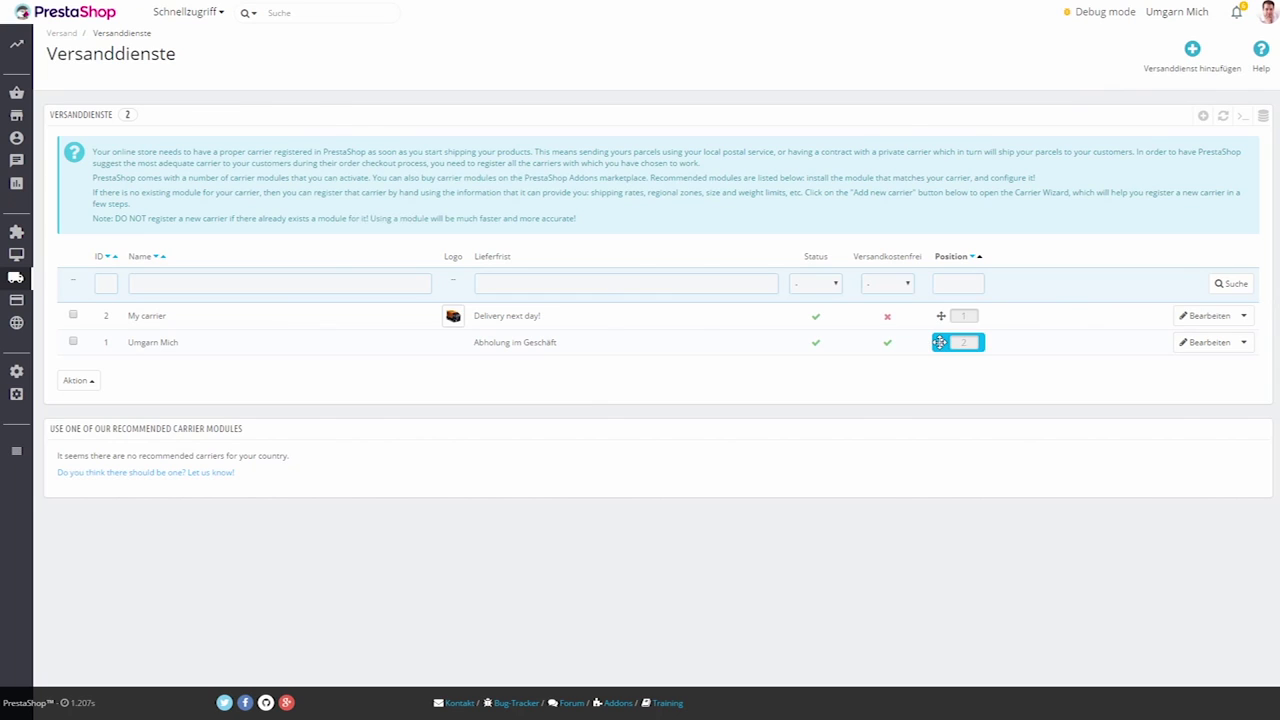
drag(940, 342, 942, 316)
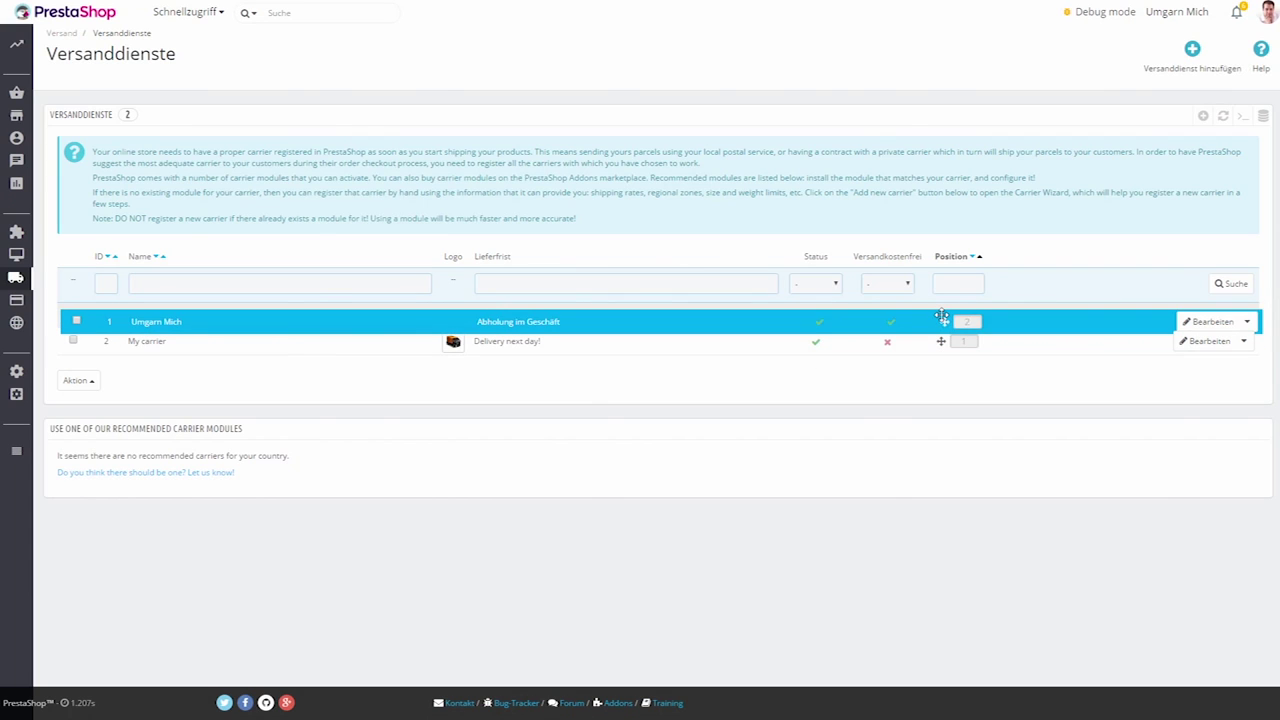
drag(942, 316, 942, 316)
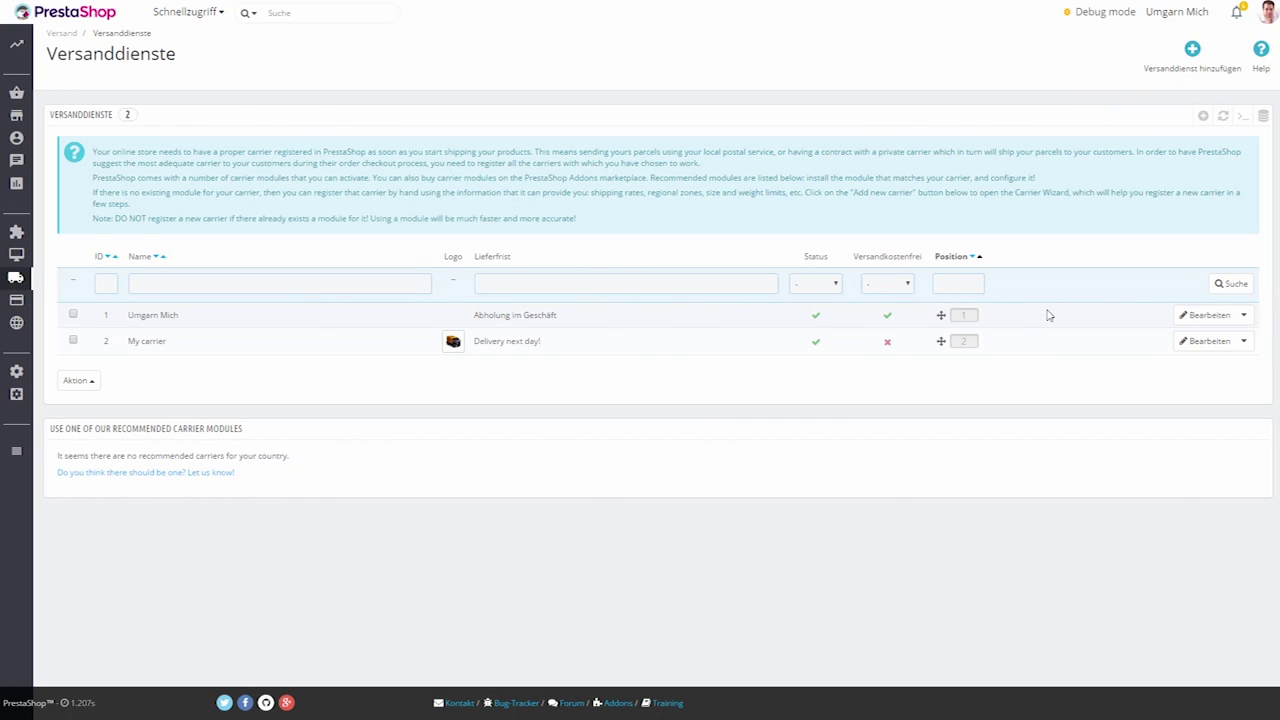
- Start adding a new carrier and name it "Lieferung nach Banküberweisung"
click(1193, 52)
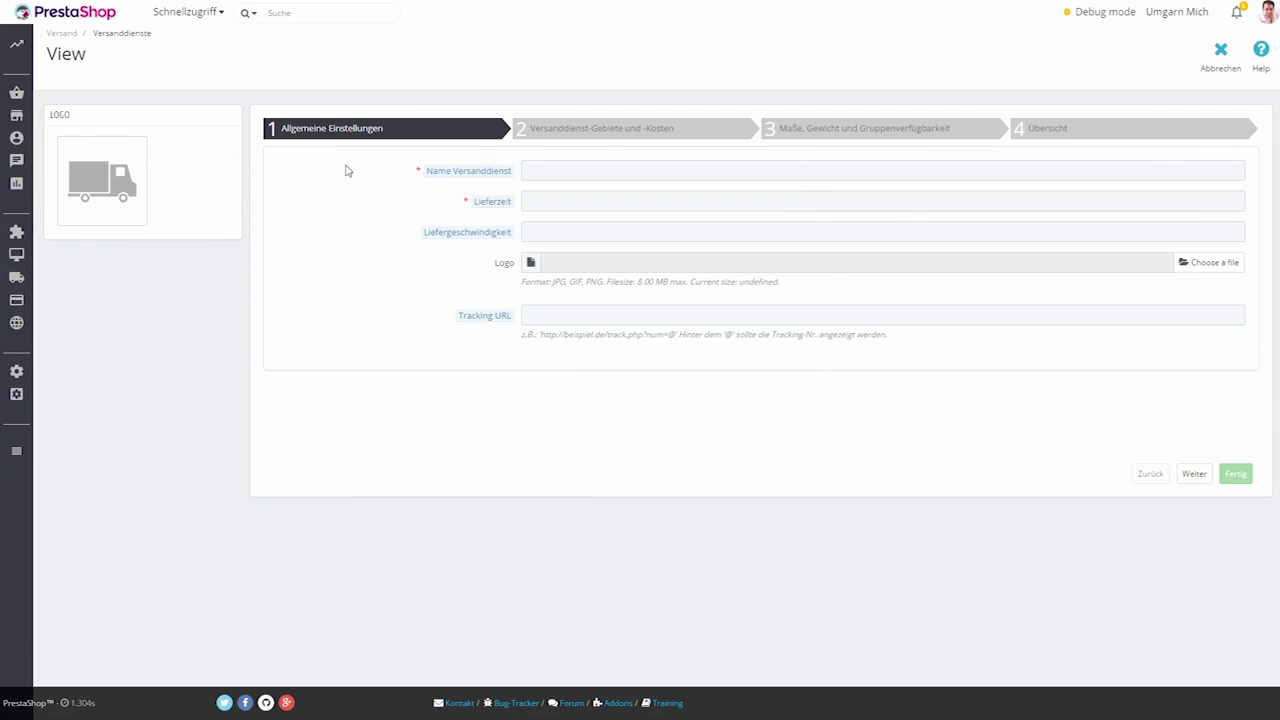
click(558, 170)
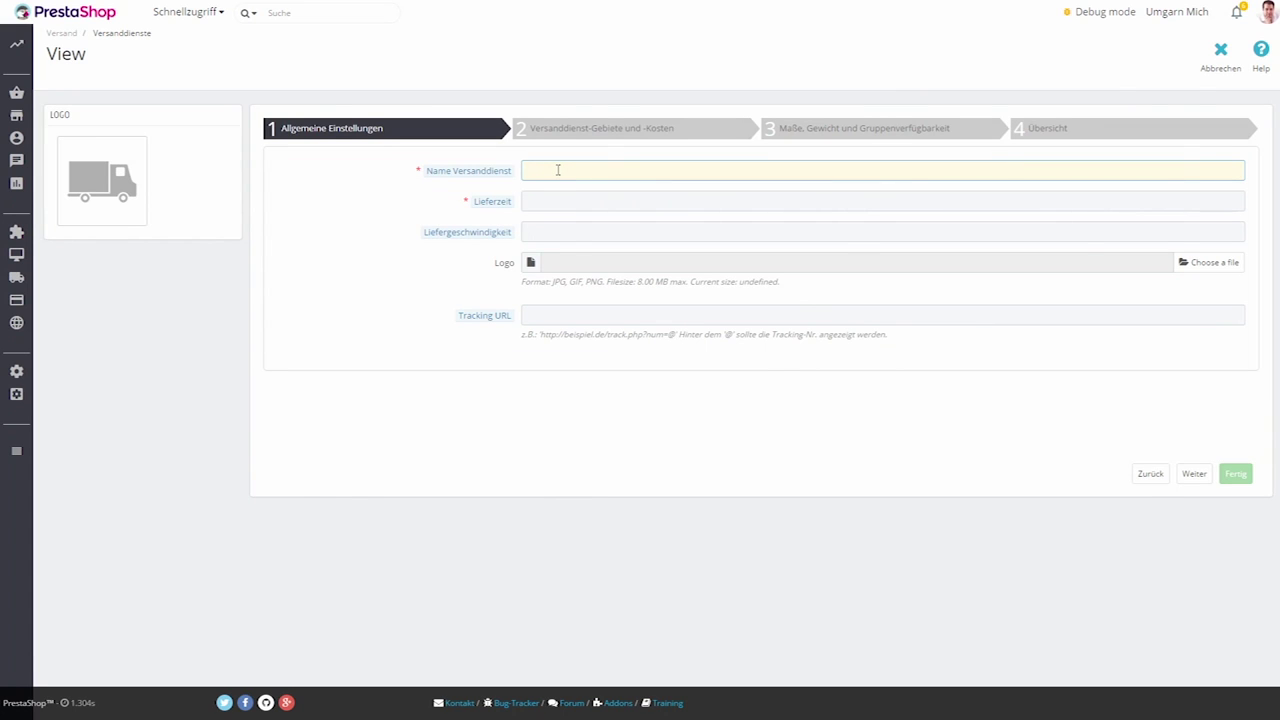
text(DHL)
key(ctrl+a)
text(Lieferung nach Banküberweisung)
- Enter "3 Tage" as the new carrier's delivery time, leaving the delivery speed and tracking URL empty
click(611, 198)
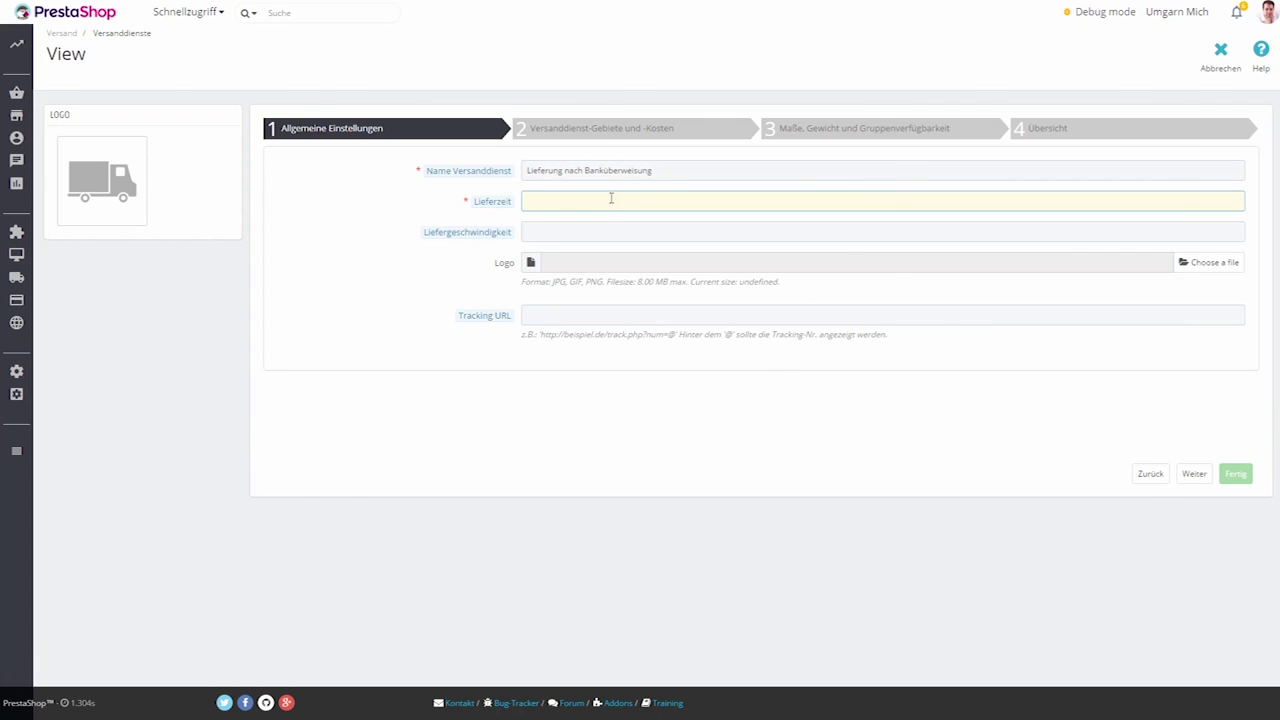
mouse_move(491, 203)
text(3)
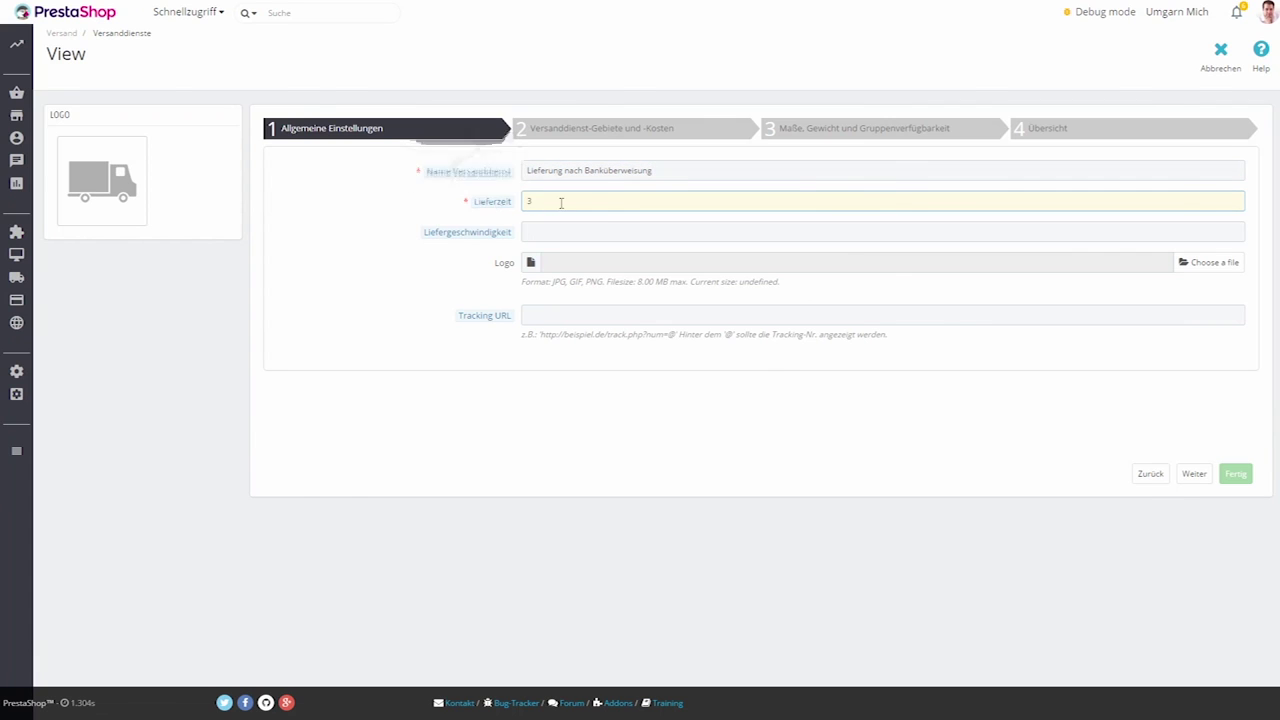
text( Tage...)
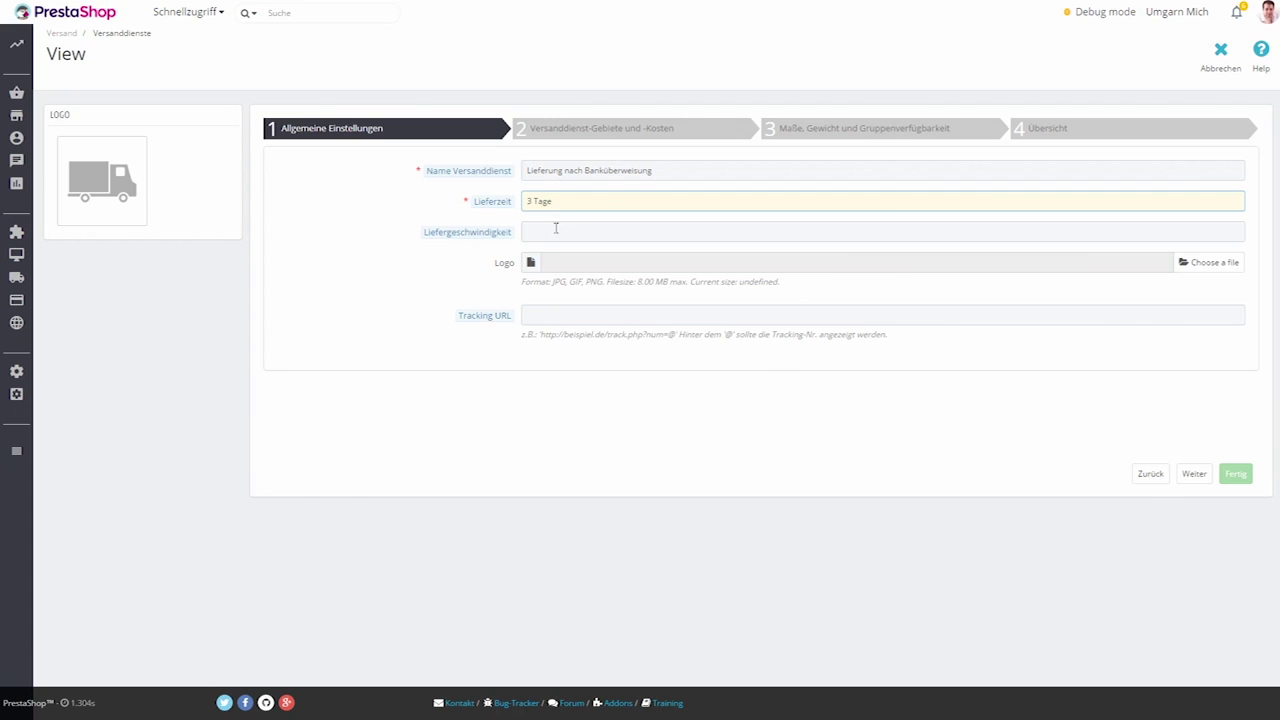
click(553, 230)
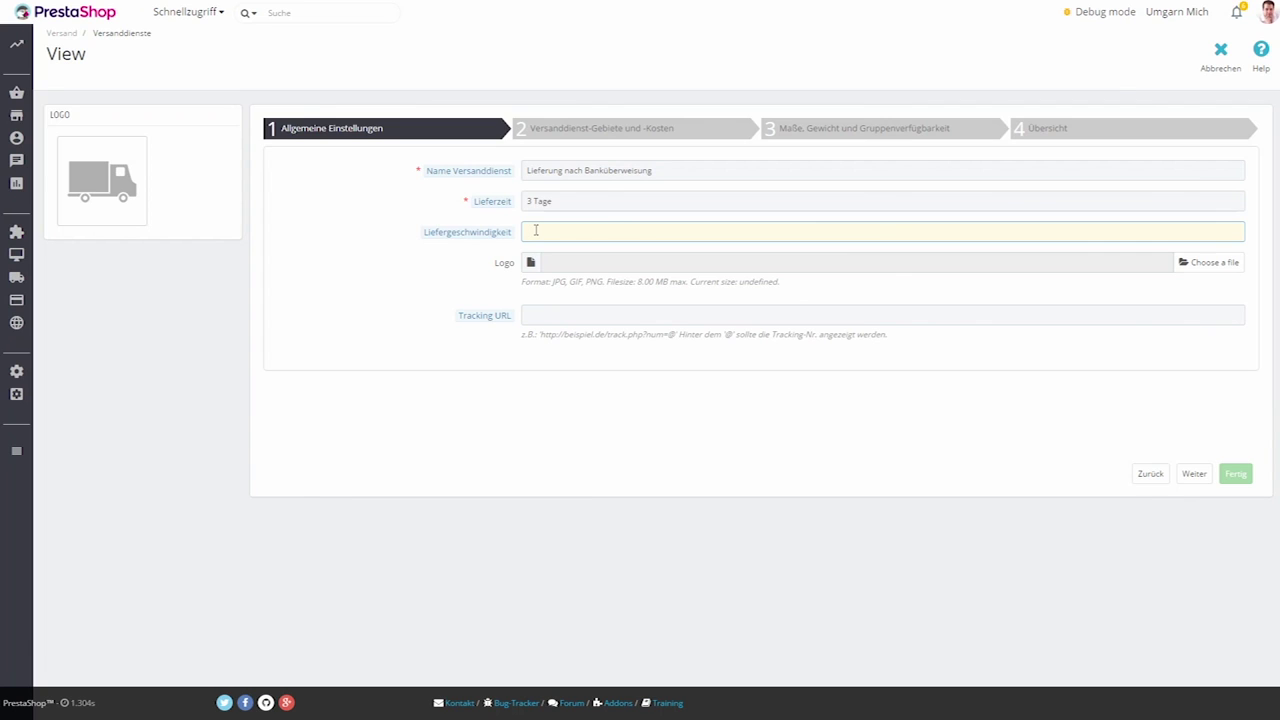
click(532, 314)
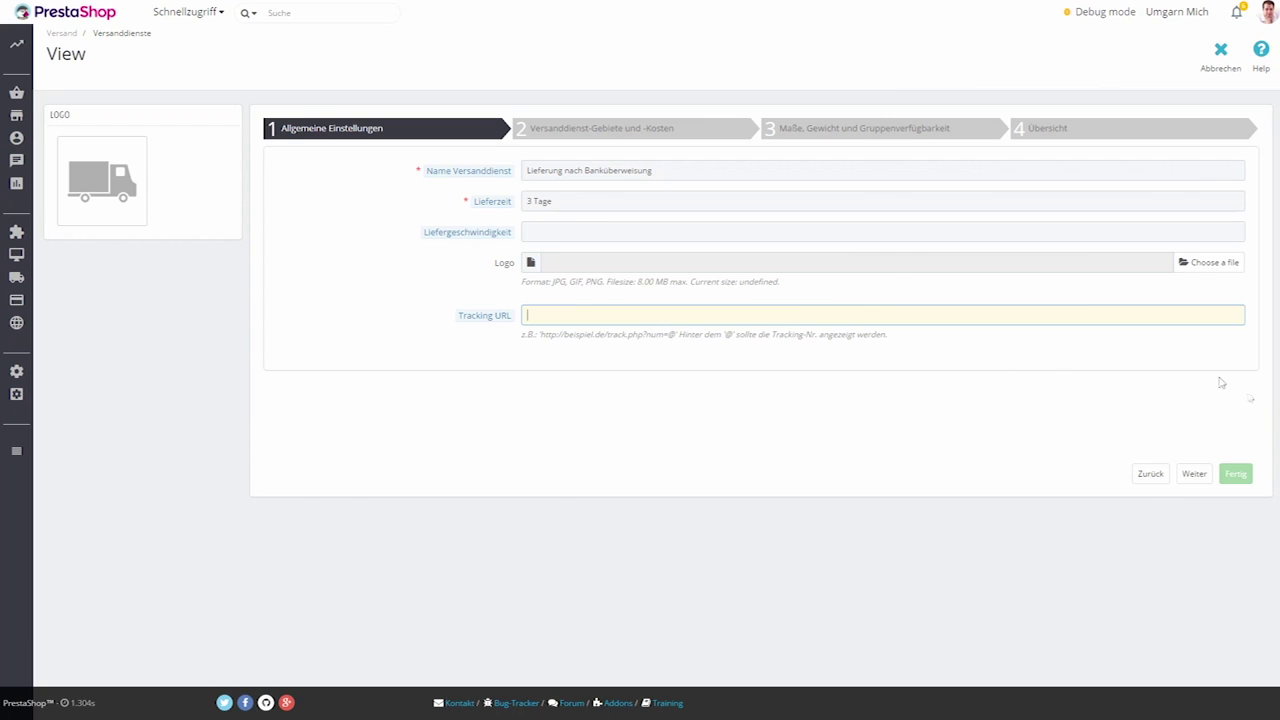
- Continue to the carrier's zones and costs and set its VAT (MwSt.) to DE Standard Rate (19%)
click(1194, 473)
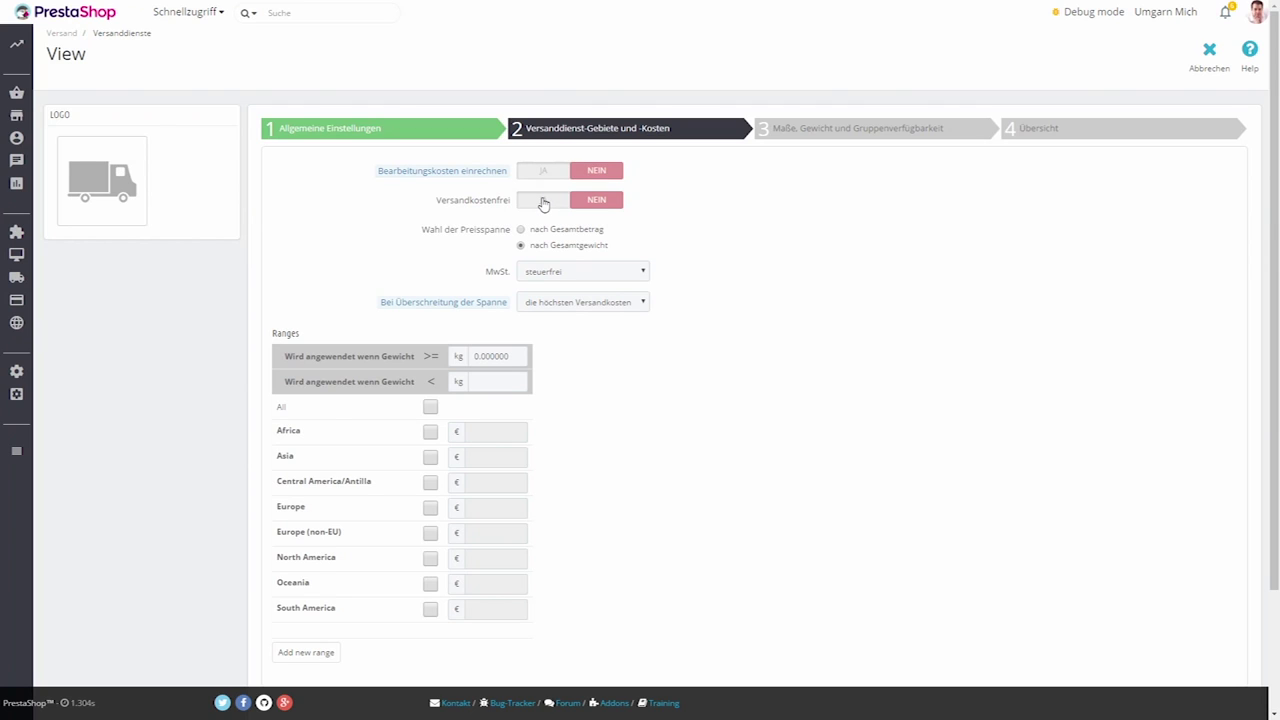
click(604, 273)
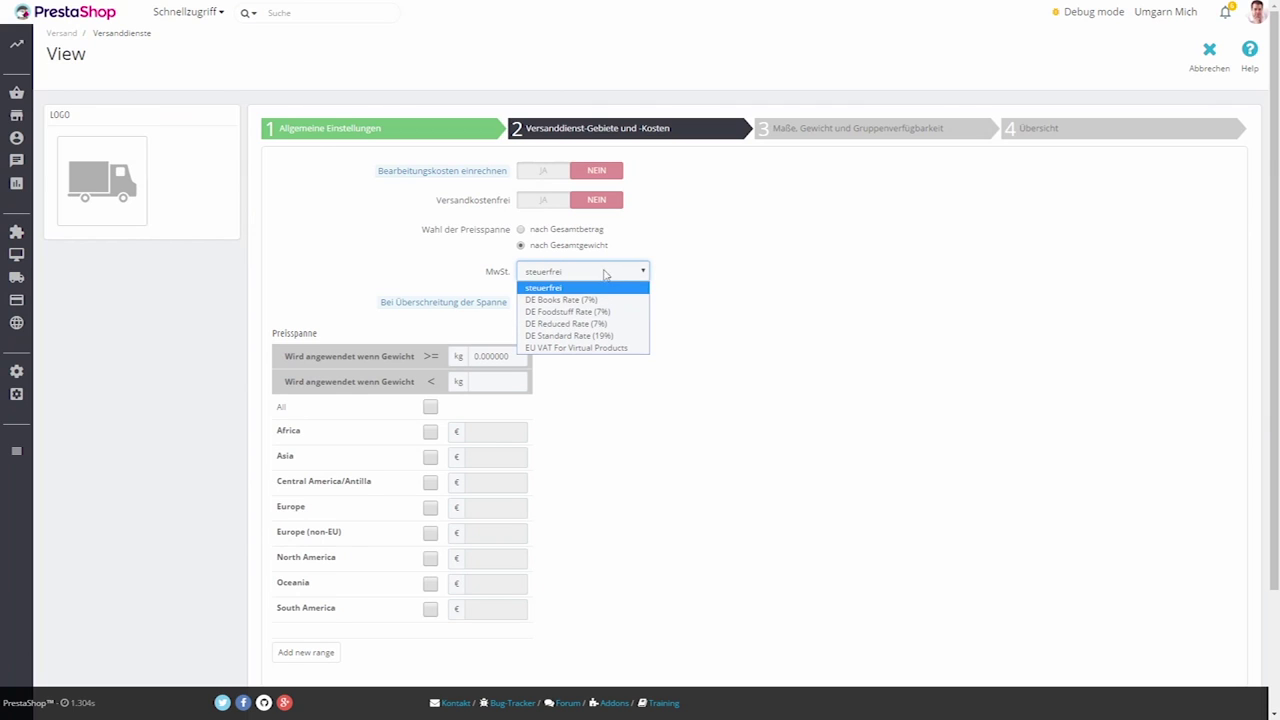
click(611, 337)
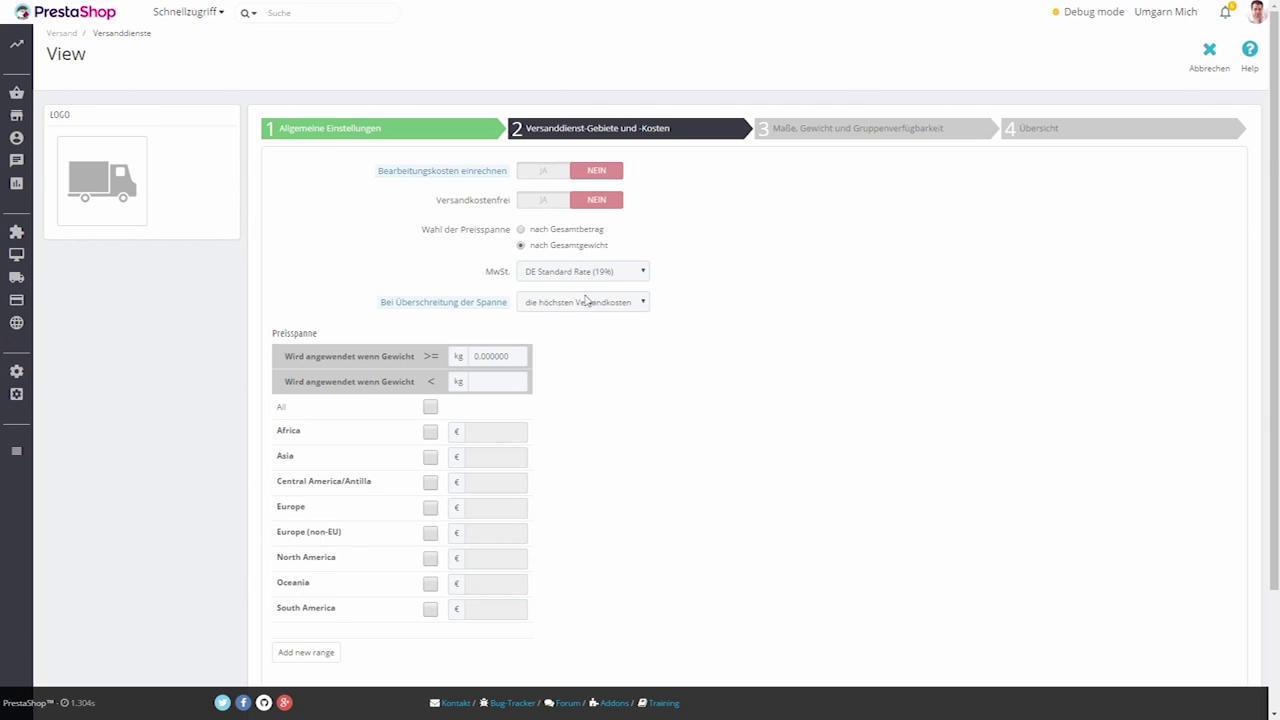
- Switch the behaviour for exceeding the range to "Versanddienst deaktivieren" and back to "die höchsten Versandkosten ansetzen"
click(588, 302)
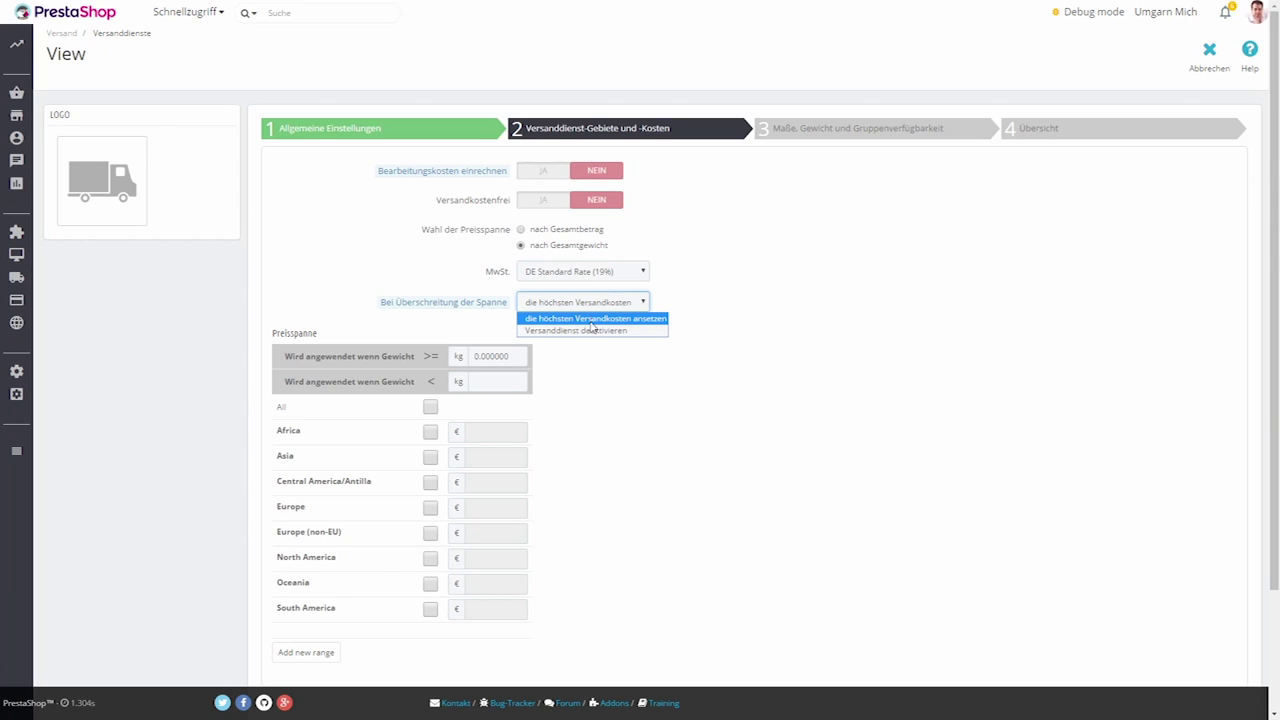
click(589, 332)
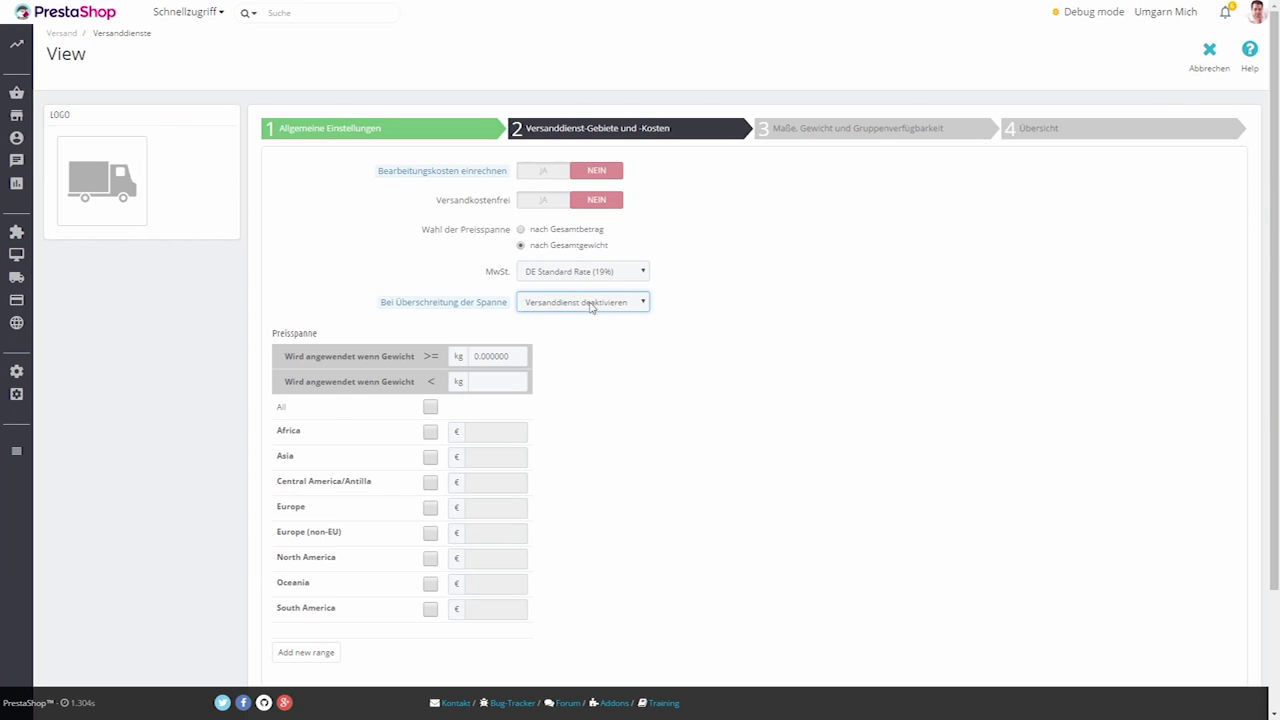
click(592, 302)
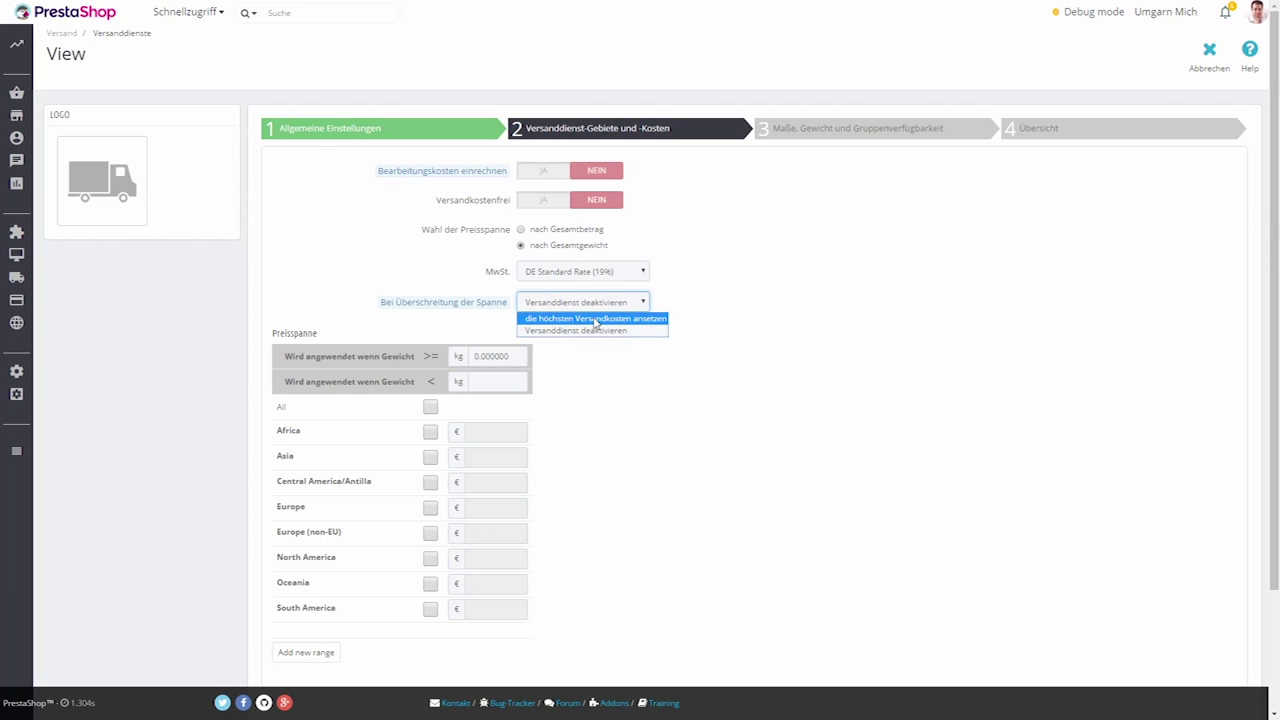
click(596, 318)
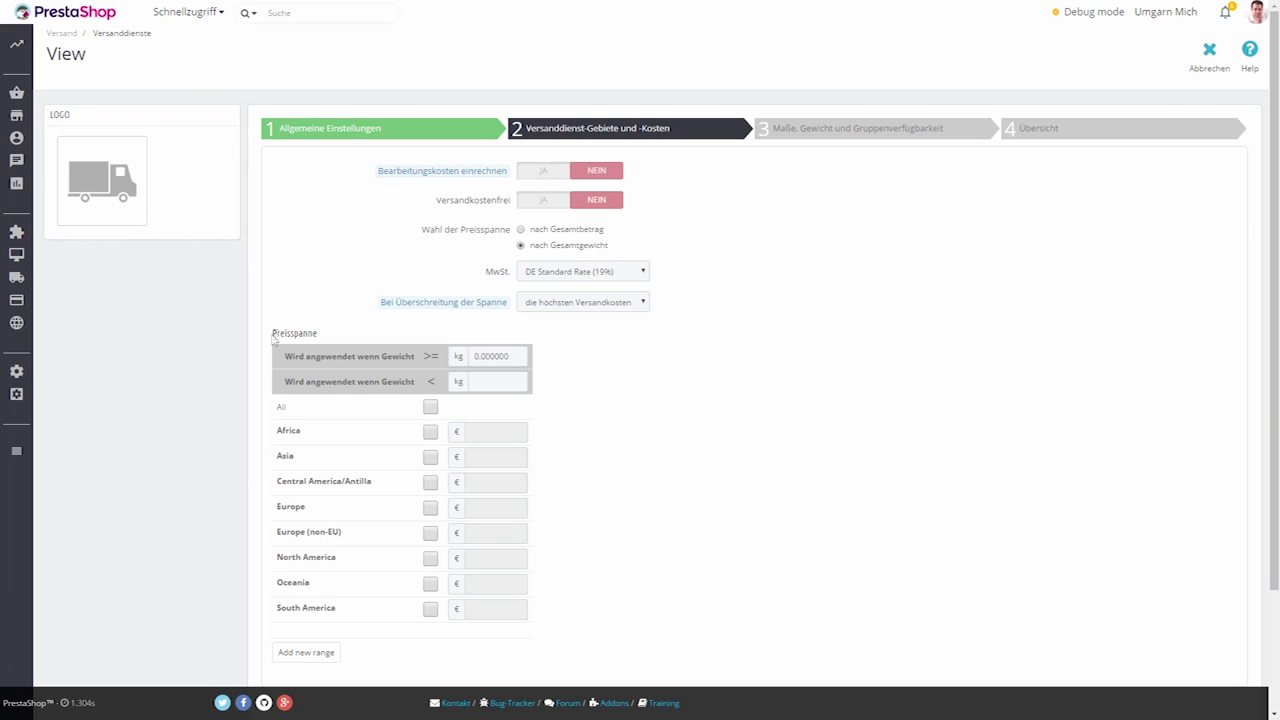
- Set the first weight range to 0–10 kg and enable the Europe zone with a shipping cost of €5
drag(273, 334, 543, 371)
click(560, 374)
drag(511, 356, 467, 356)
text(0)
click(493, 381)
text(10)
click(430, 508)
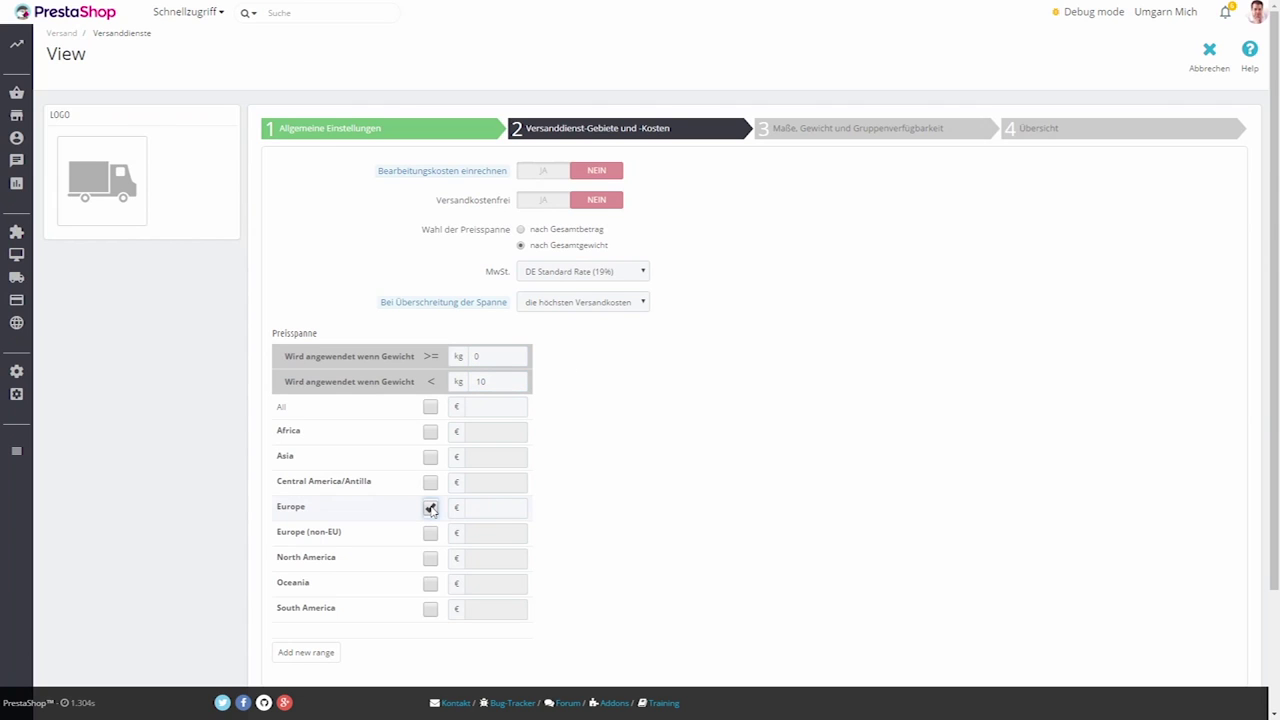
click(490, 508)
text(5)
click(590, 317)
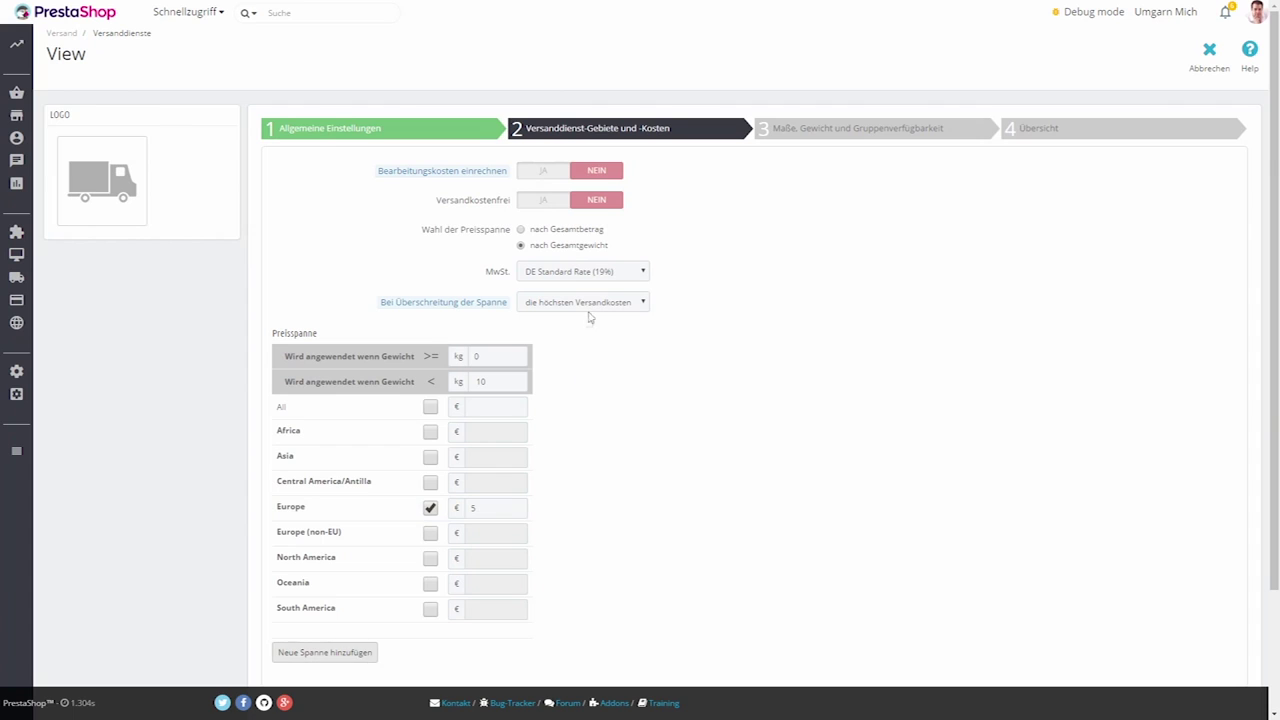
- Add a second weight range from 10 to 30 kg with a Europe shipping cost of €7,50
click(330, 652)
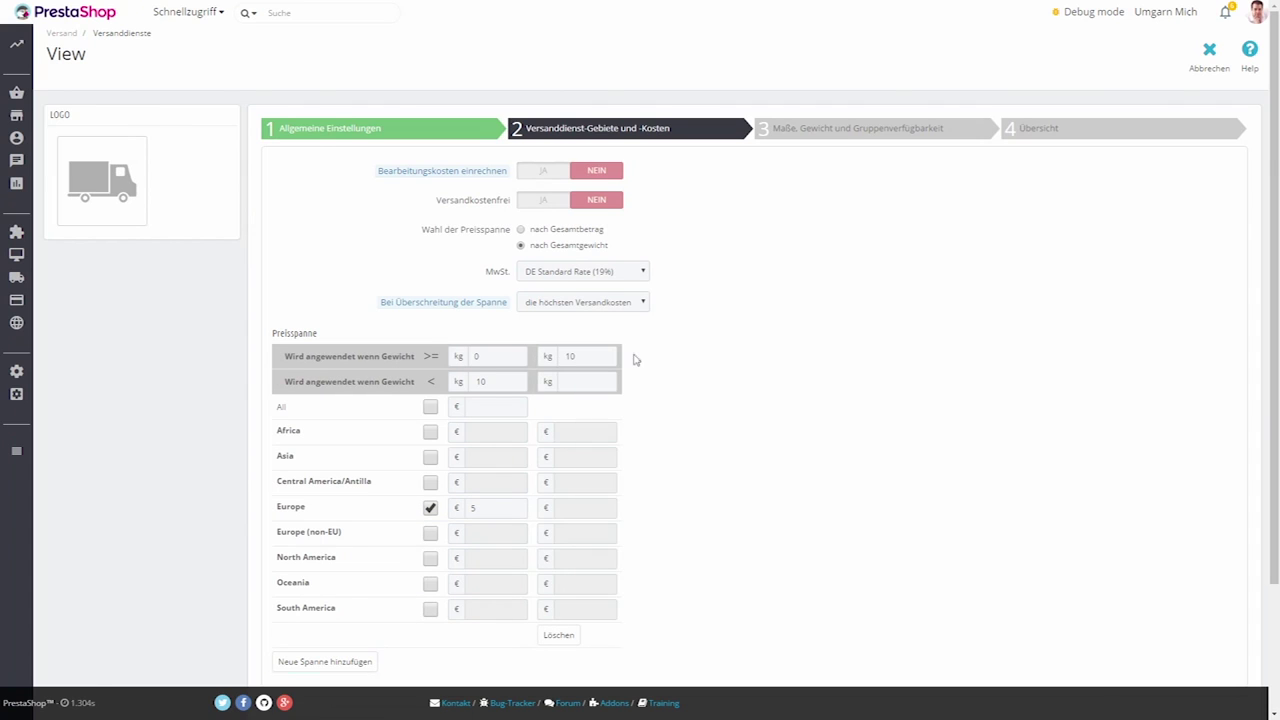
click(580, 380)
text(30)
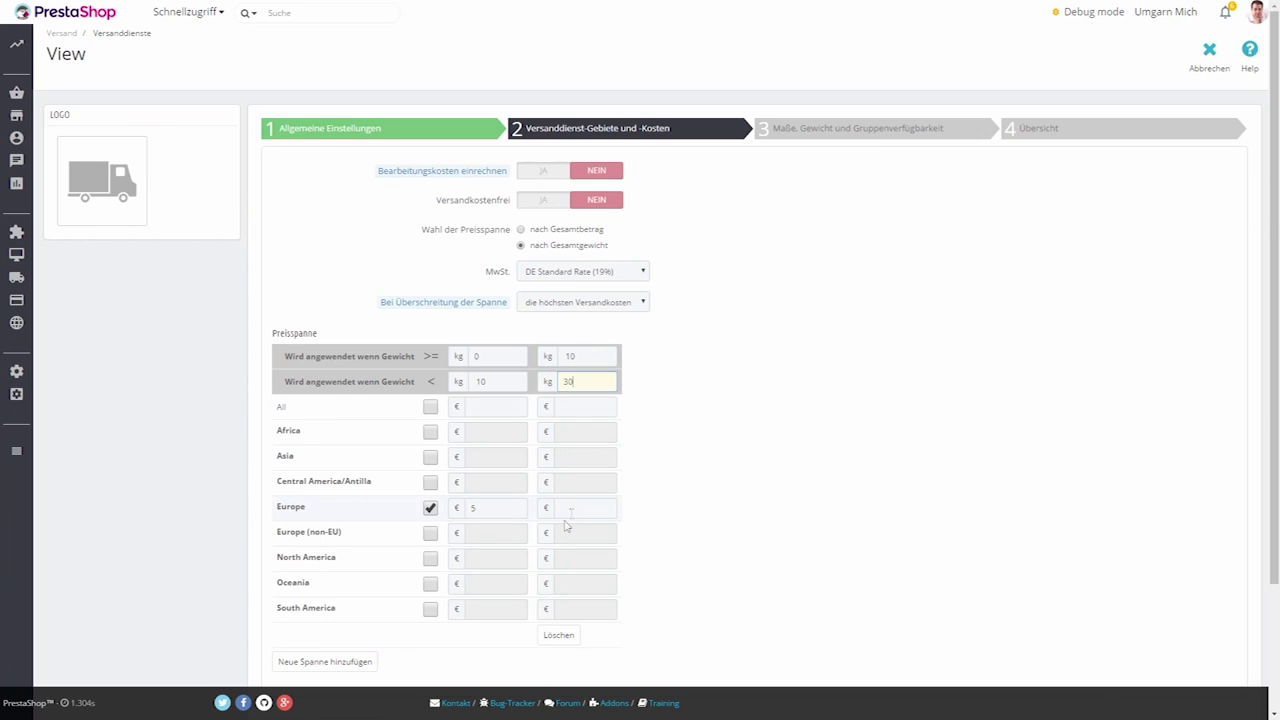
click(572, 507)
text(7,50)
- Add a third weight range from 30 to 99 kg with a Europe cost of €15, keeping the highest shipping cost when exceeded
click(325, 661)
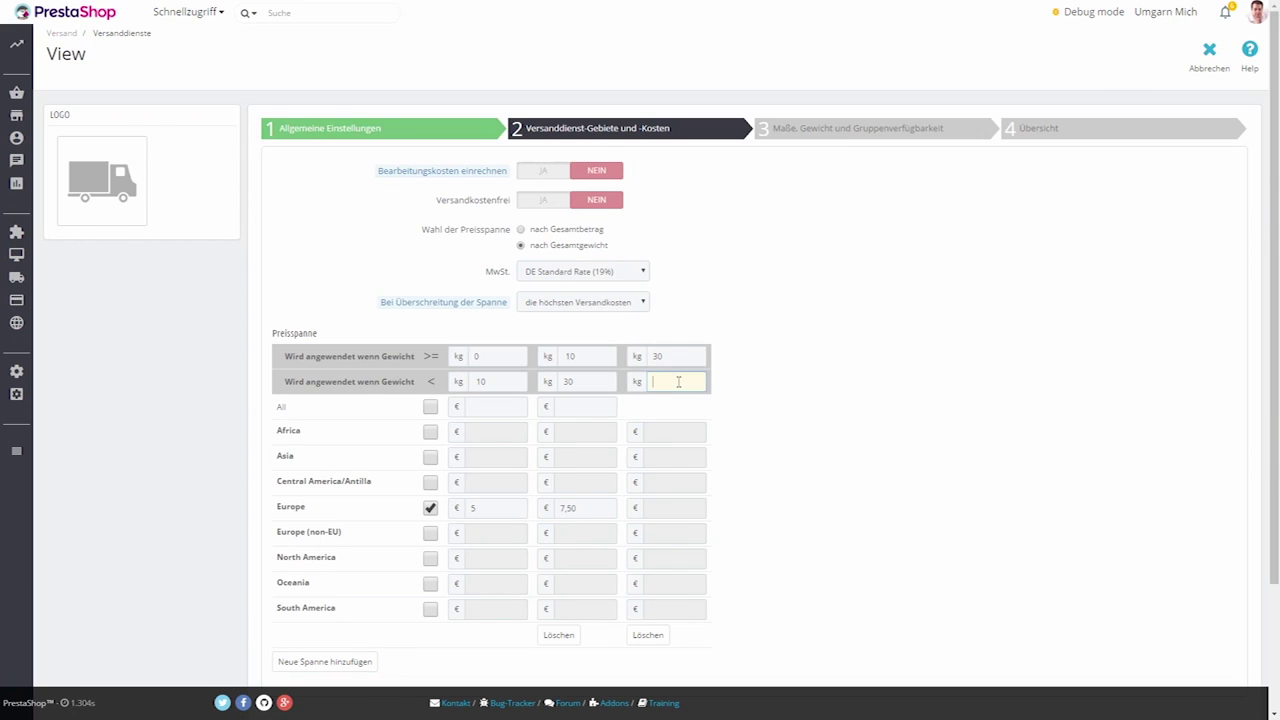
text(99)
click(658, 507)
text(15)
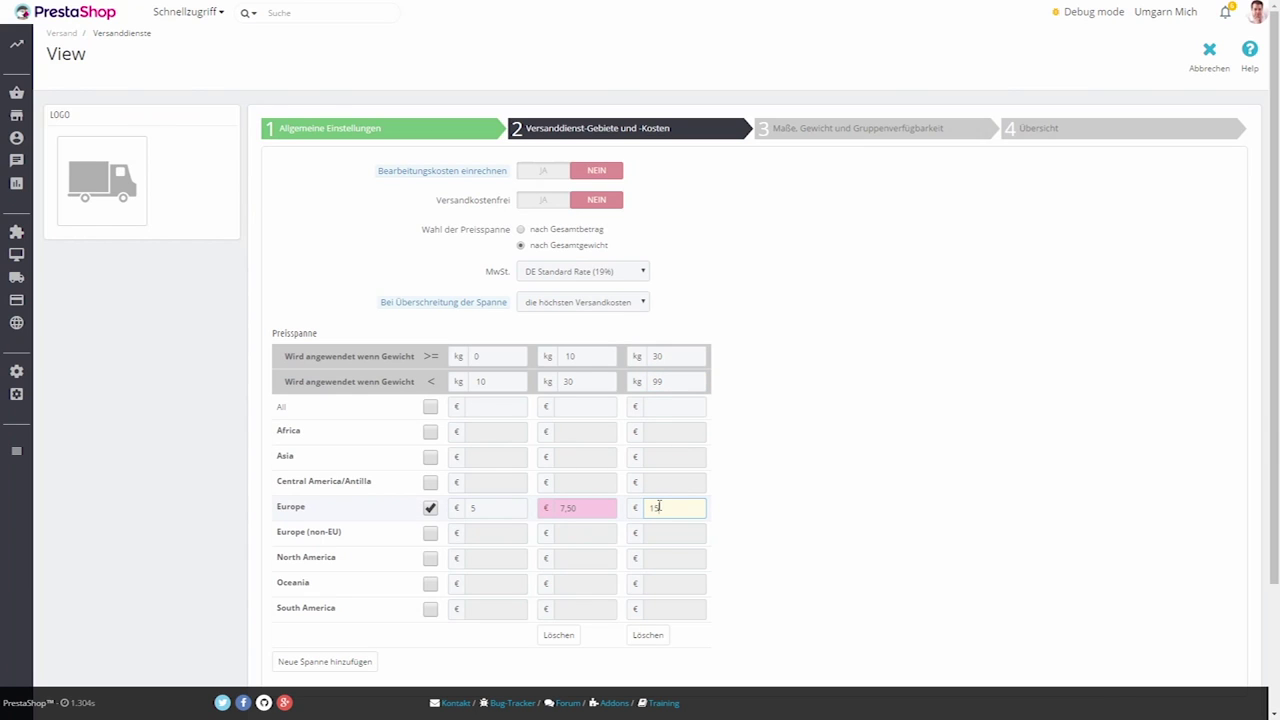
click(669, 481)
click(680, 357)
click(676, 508)
click(590, 302)
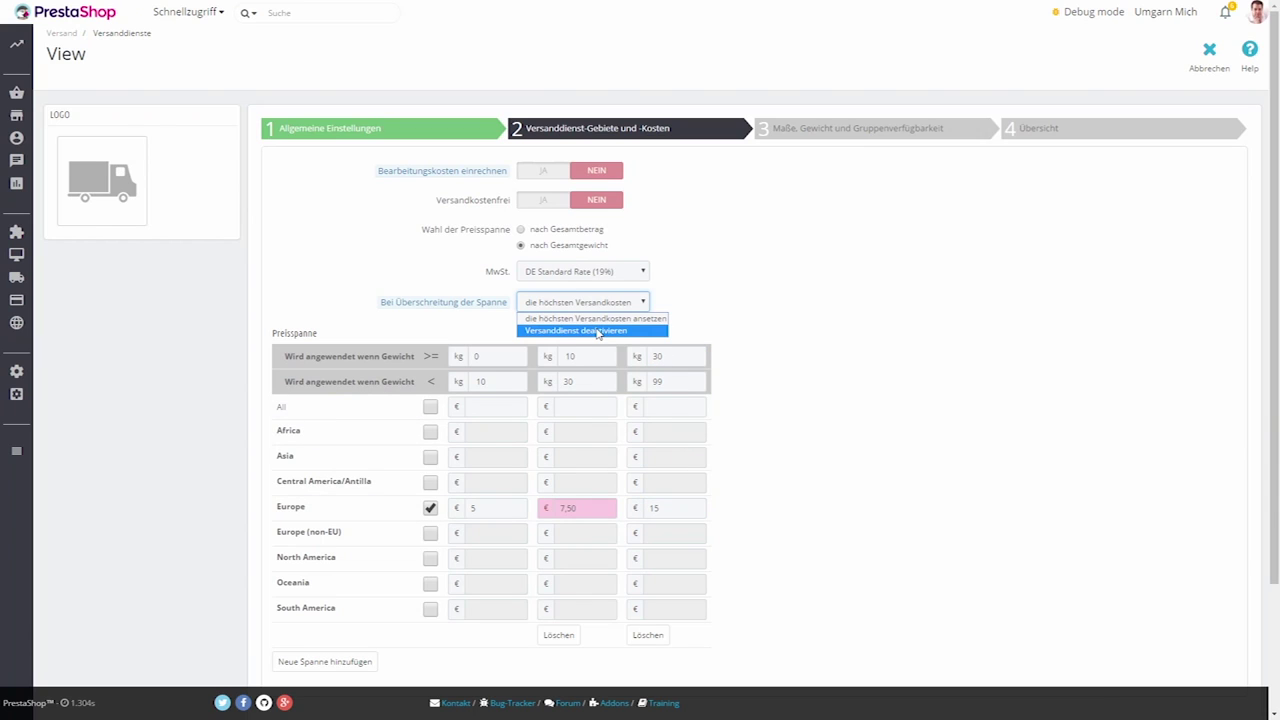
click(668, 300)
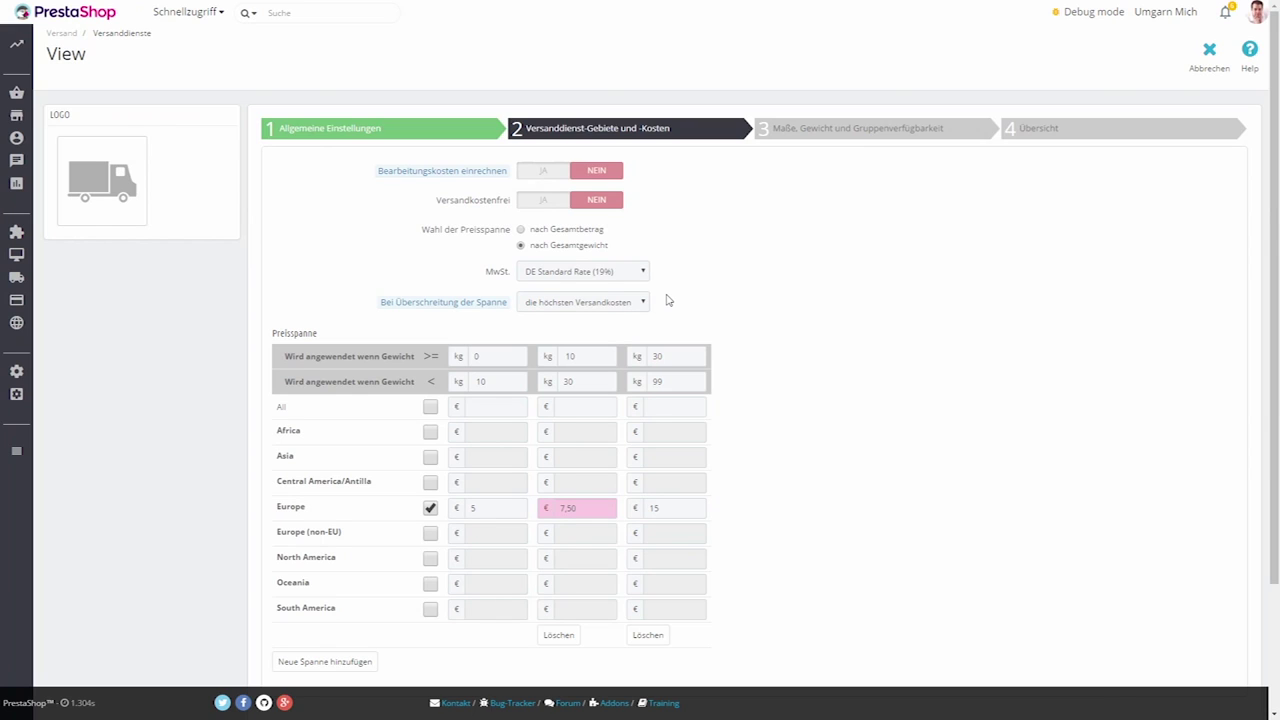
- Base the price ranges on the order total (nach Gesamtbetrag) and set the first range's upper limit to €49
drag(421, 229, 573, 236)
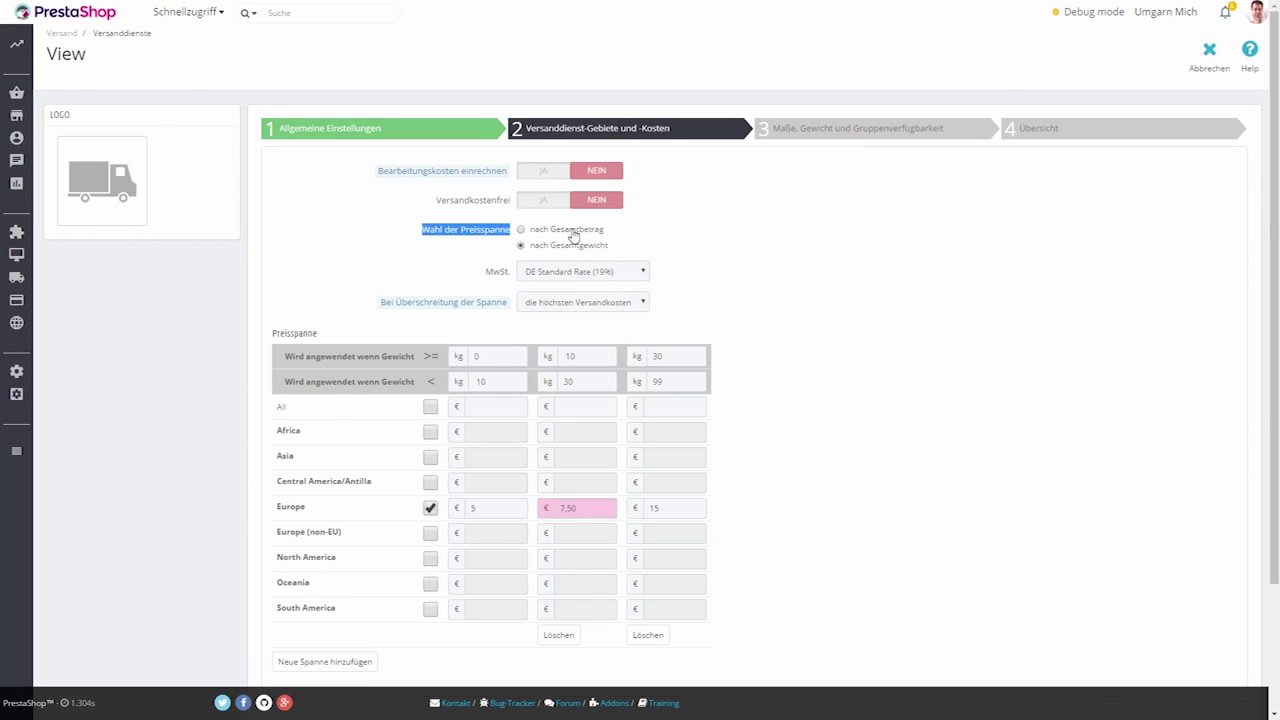
click(573, 232)
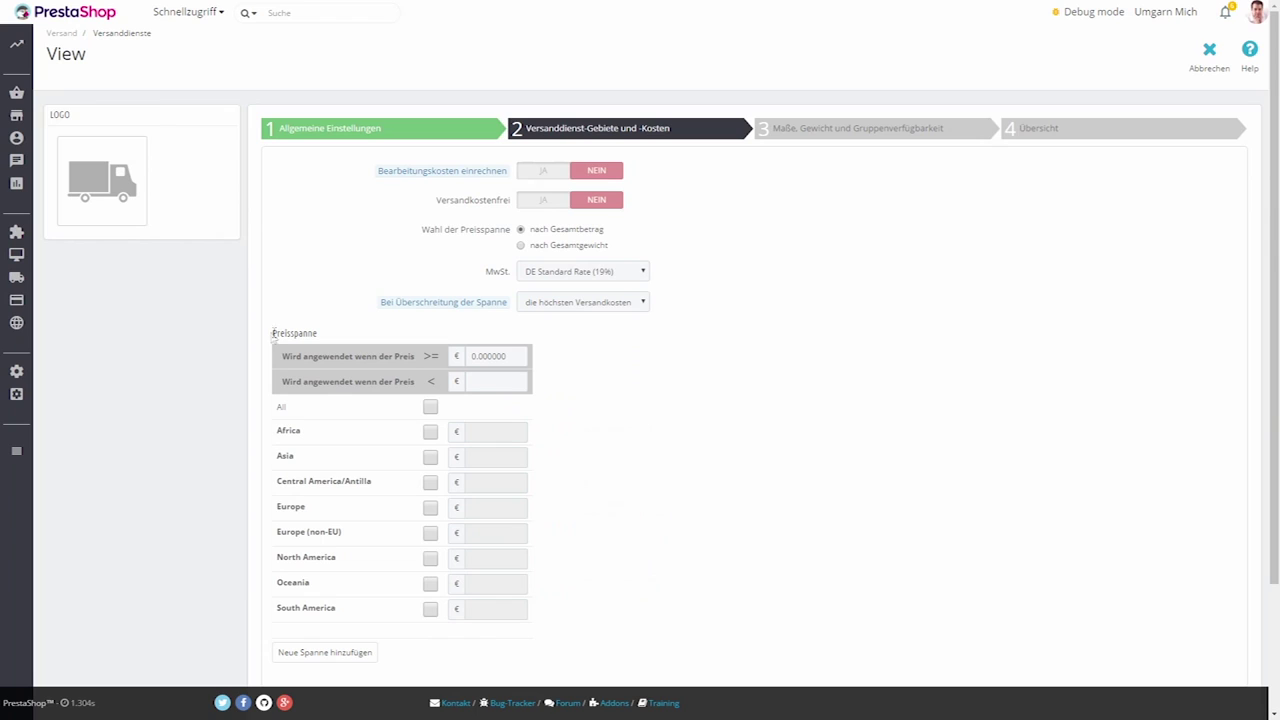
drag(272, 333, 322, 334)
click(325, 335)
drag(284, 356, 280, 382)
click(493, 382)
text(49)
- Enable the Europe zone and enter a shipping cost of €6,90 for the first price range
click(430, 507)
click(493, 509)
text(6,90)
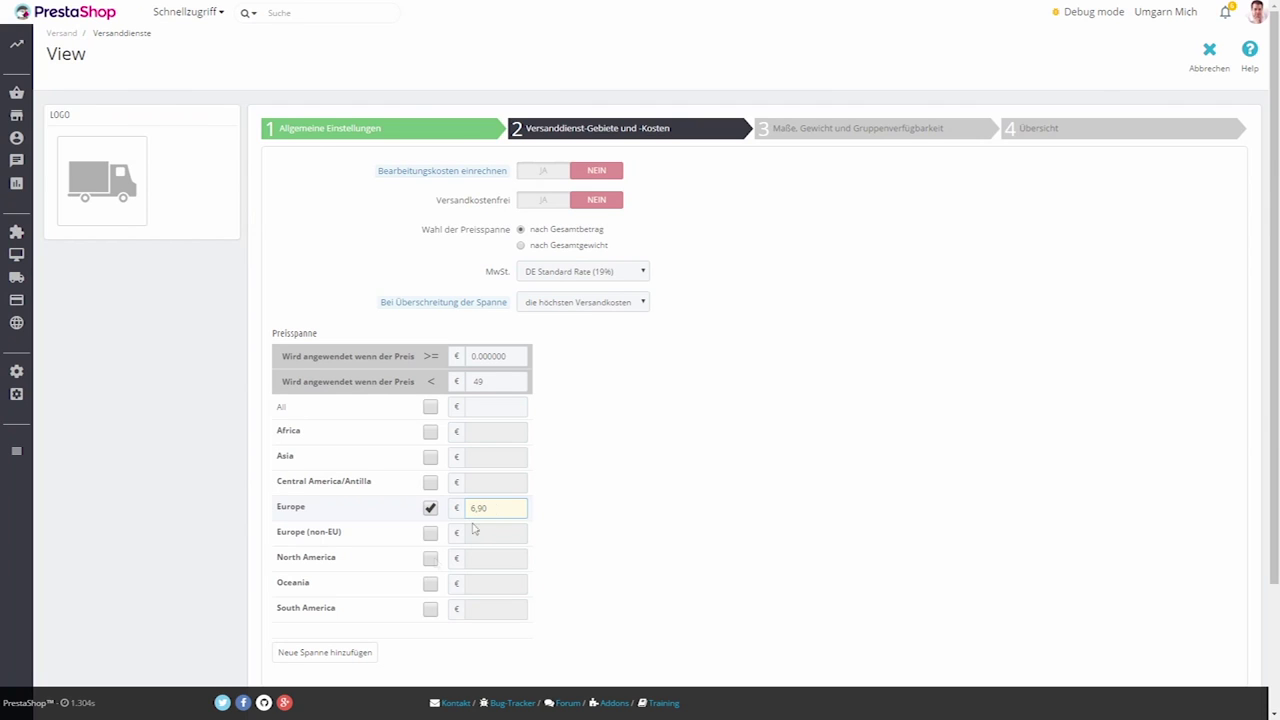
- Add a price range from €49 to €999999 with a Europe cost of €0, and set the first range's Europe cost to €6
click(335, 652)
click(580, 380)
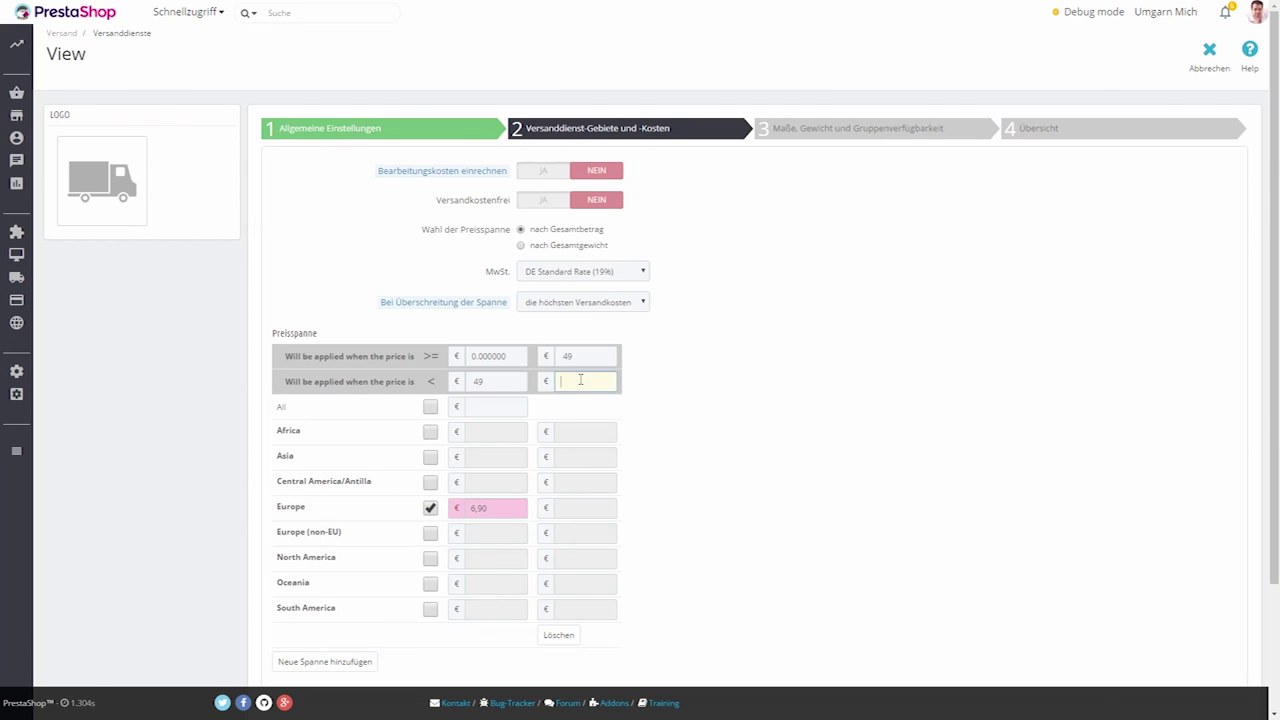
text(999999)
click(582, 507)
click(561, 515)
text(6)
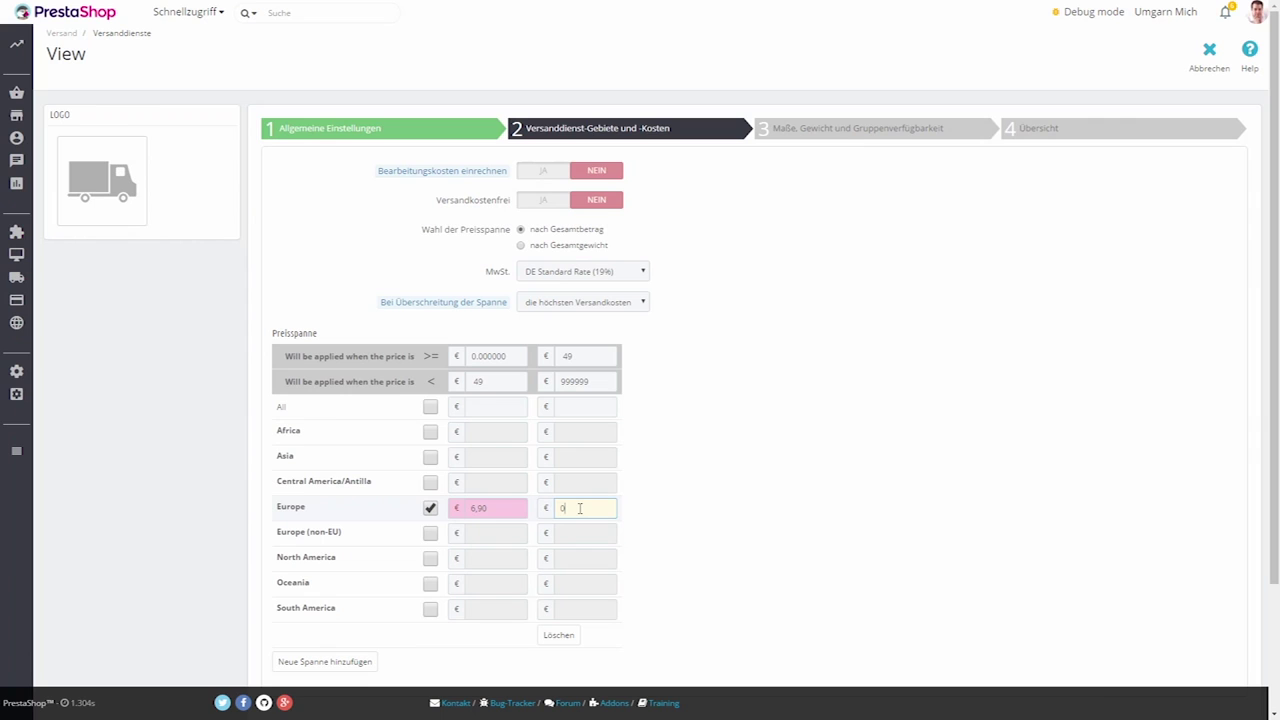
click(640, 502)
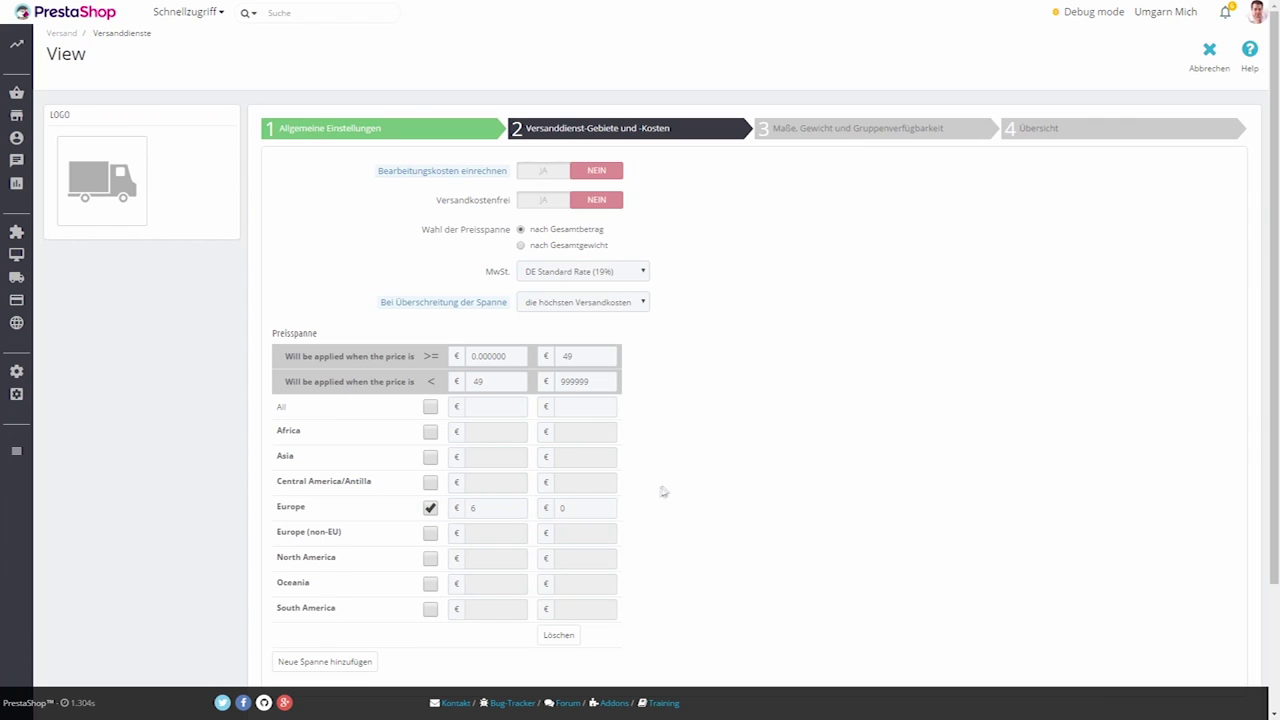
- Continue to the package size and weight settings, try a 30 kg maximum weight and leave all package limits empty
scroll(665, 490, down, 3)
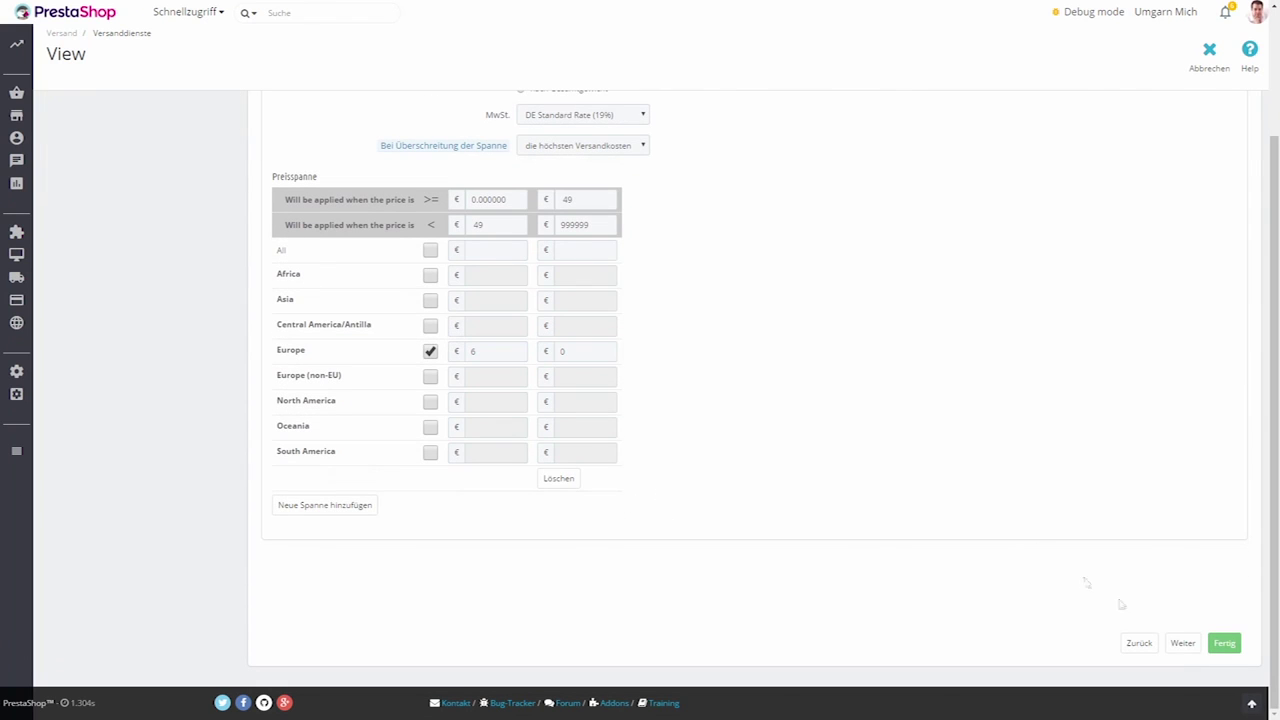
click(1184, 644)
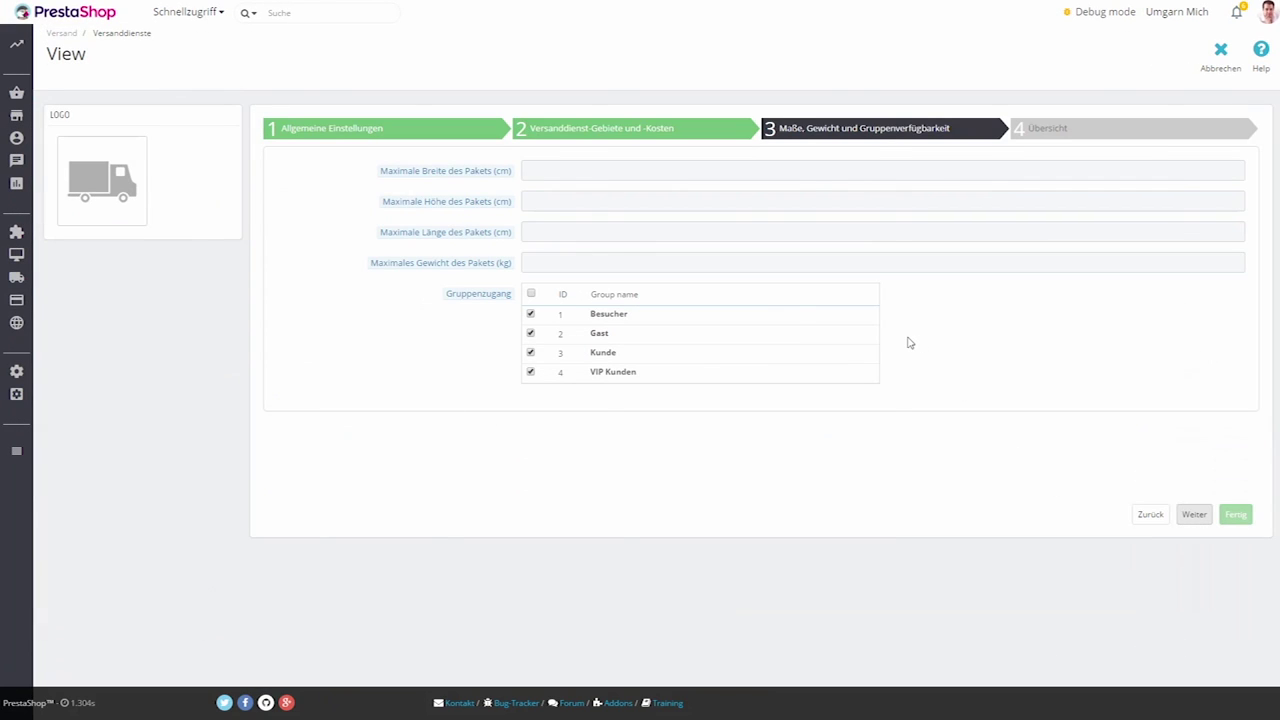
click(571, 170)
click(556, 202)
click(542, 233)
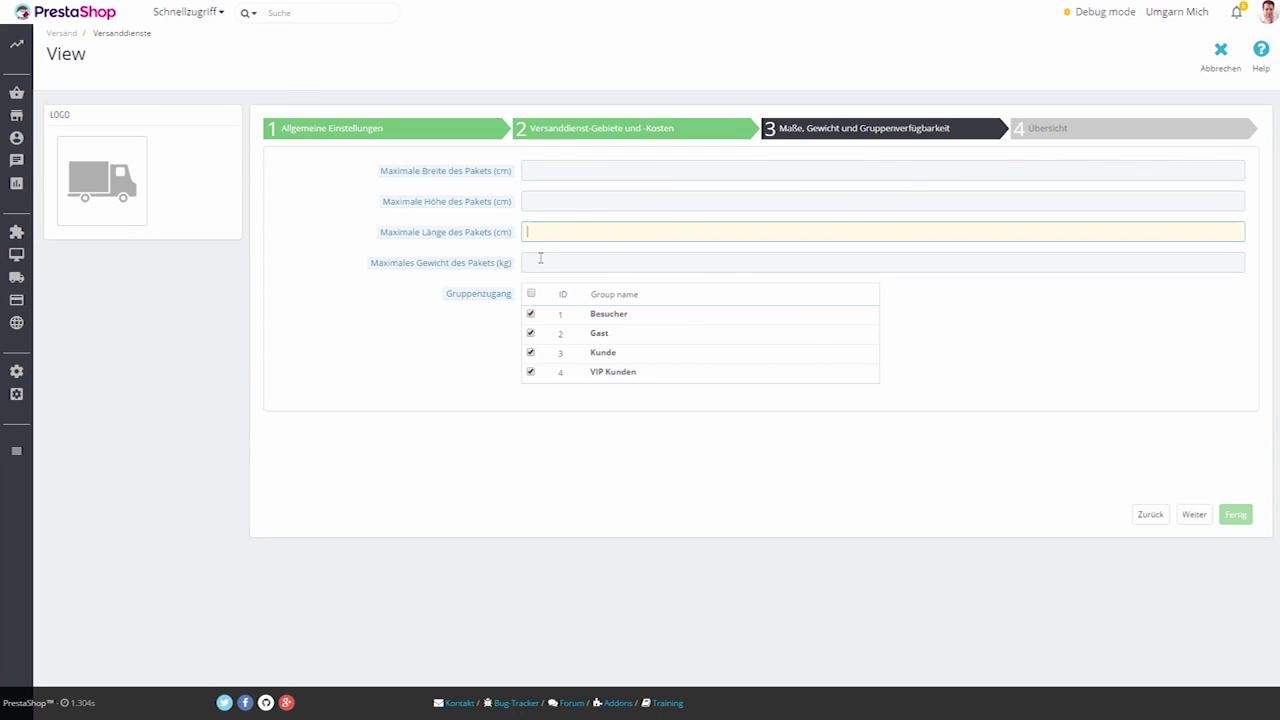
click(538, 261)
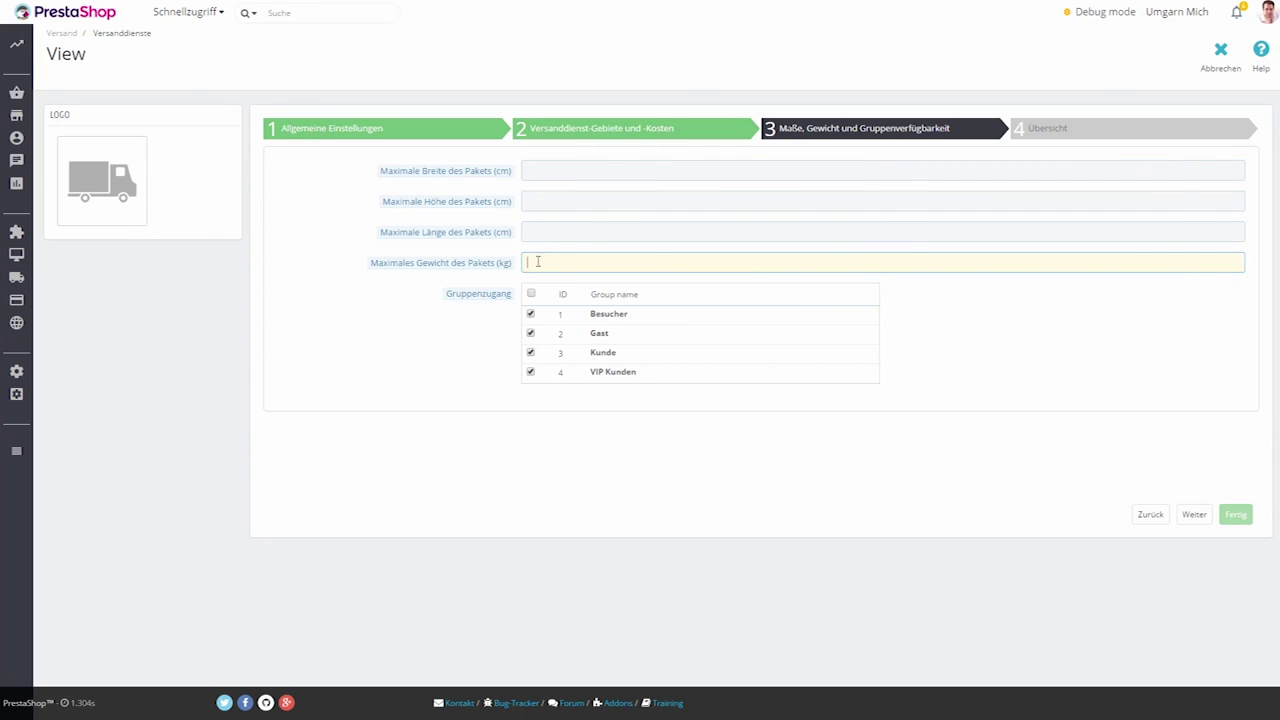
text(30)
key(BackSpace)
key(BackSpace)
- Restrict the carrier's group access to VIP Kunden by excluding Besucher, Gast and Kunde, and finish creating the carrier
click(531, 316)
click(531, 334)
click(531, 354)
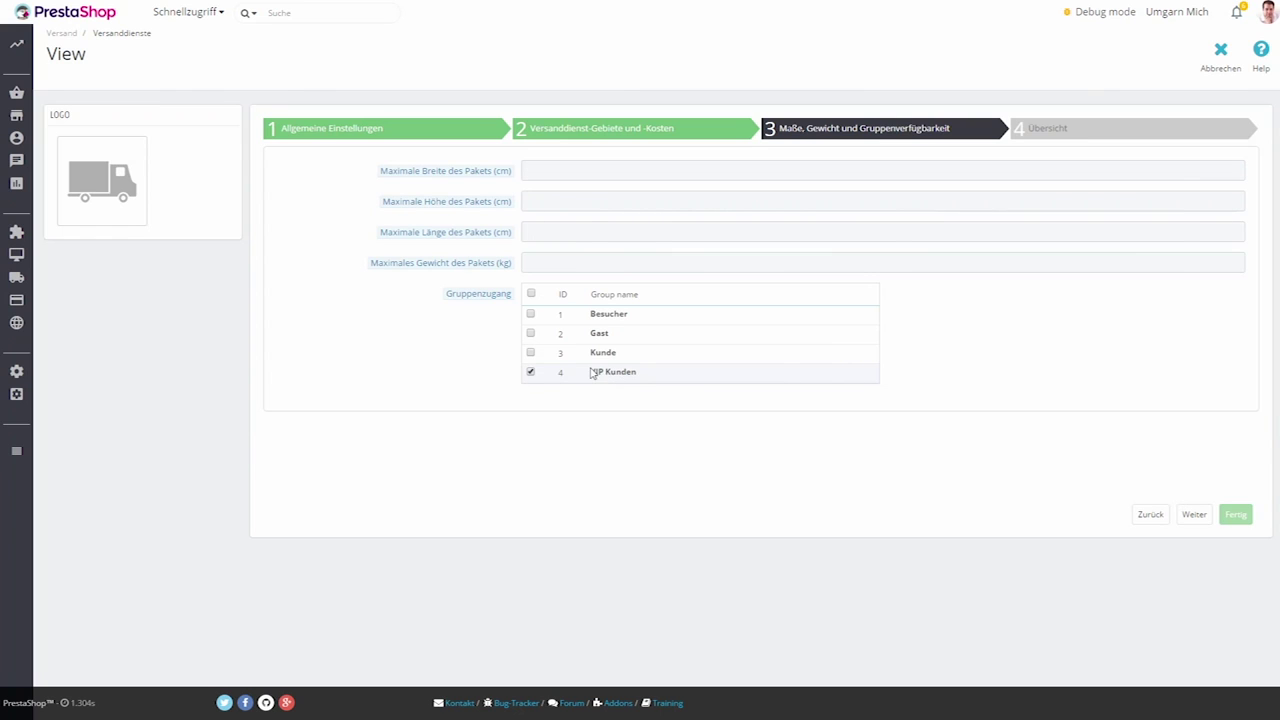
drag(591, 373, 641, 374)
click(643, 373)
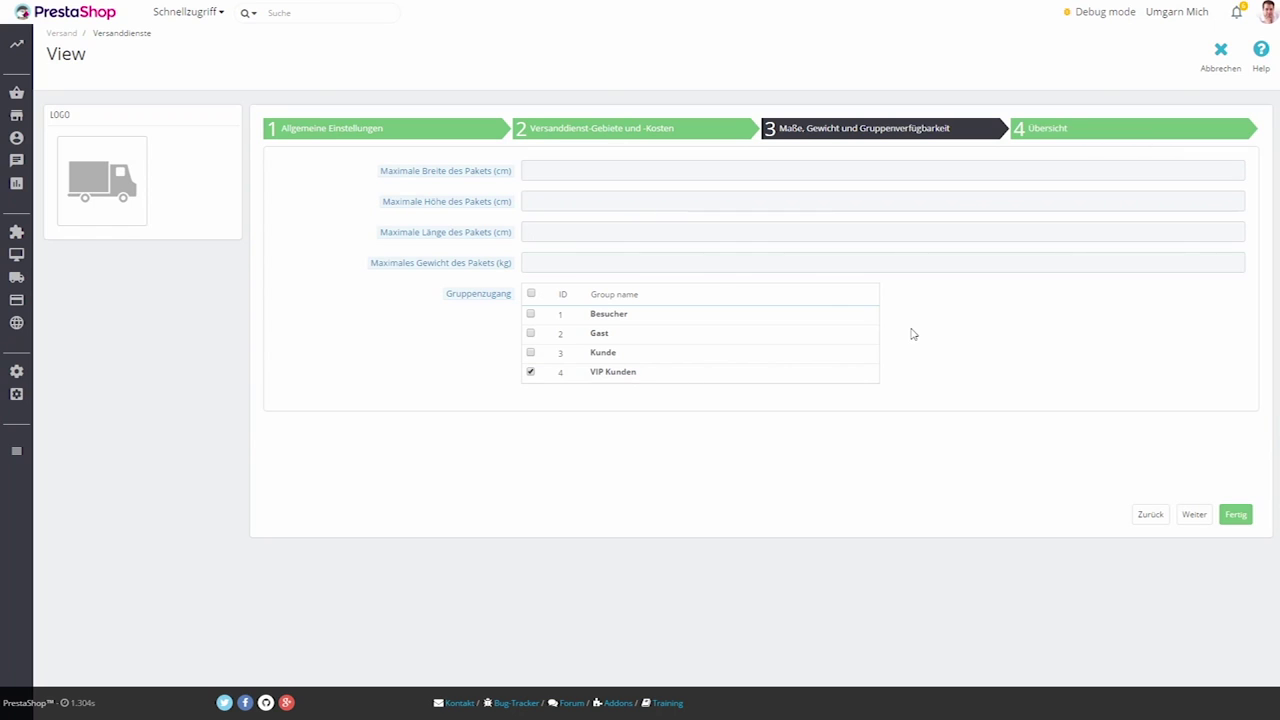
click(1235, 514)
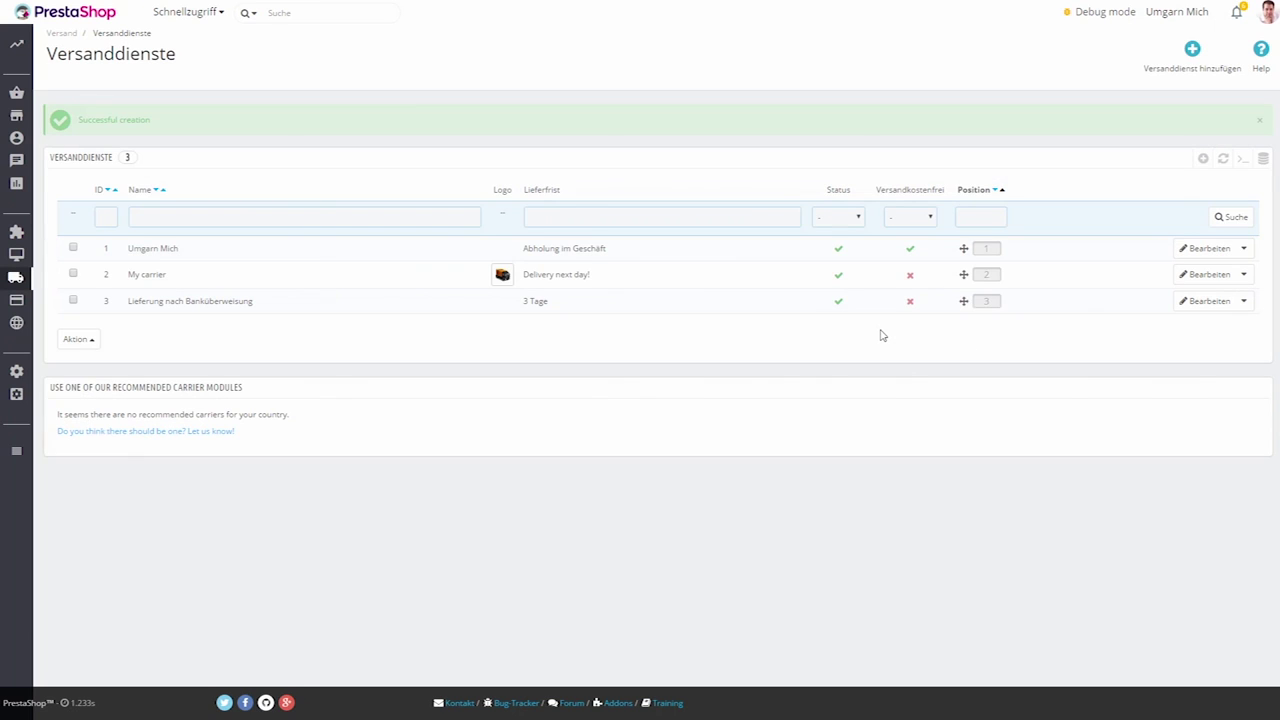